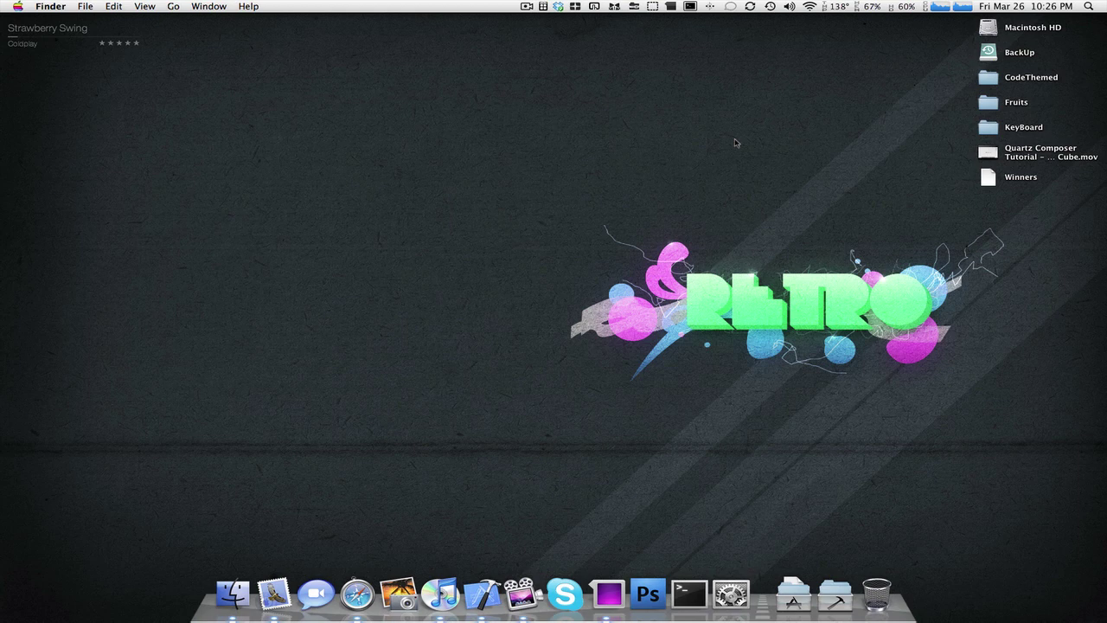
Step: Open the Applications stack grid from the Dock, scroll through it, and close it
left_click(783, 554)
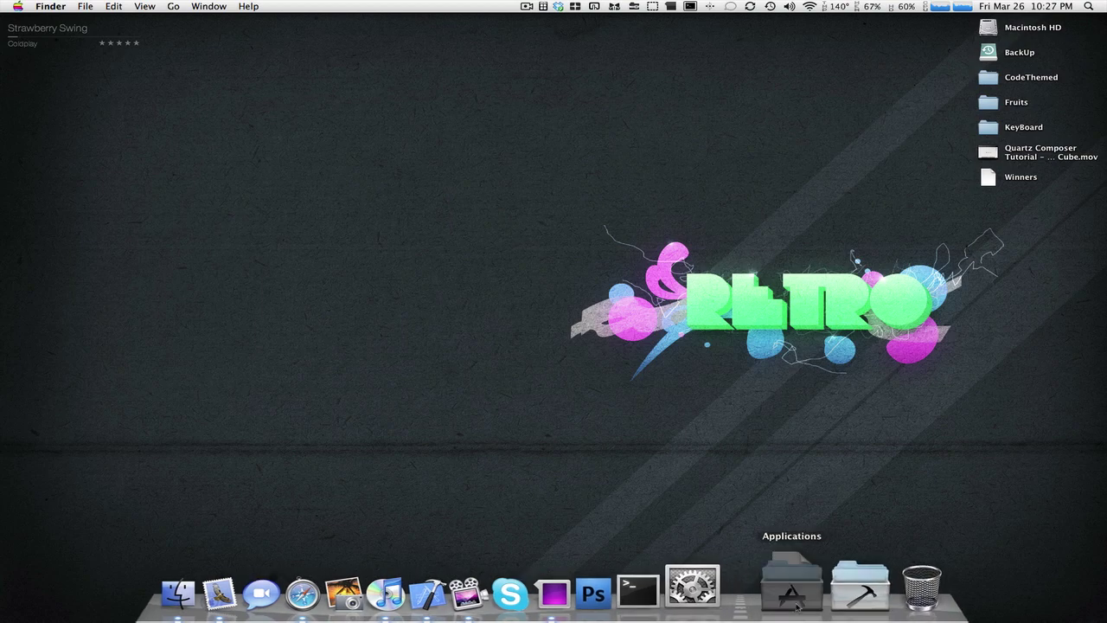
scroll(844, 355, "down", 3)
scroll(844, 355, "down", 5)
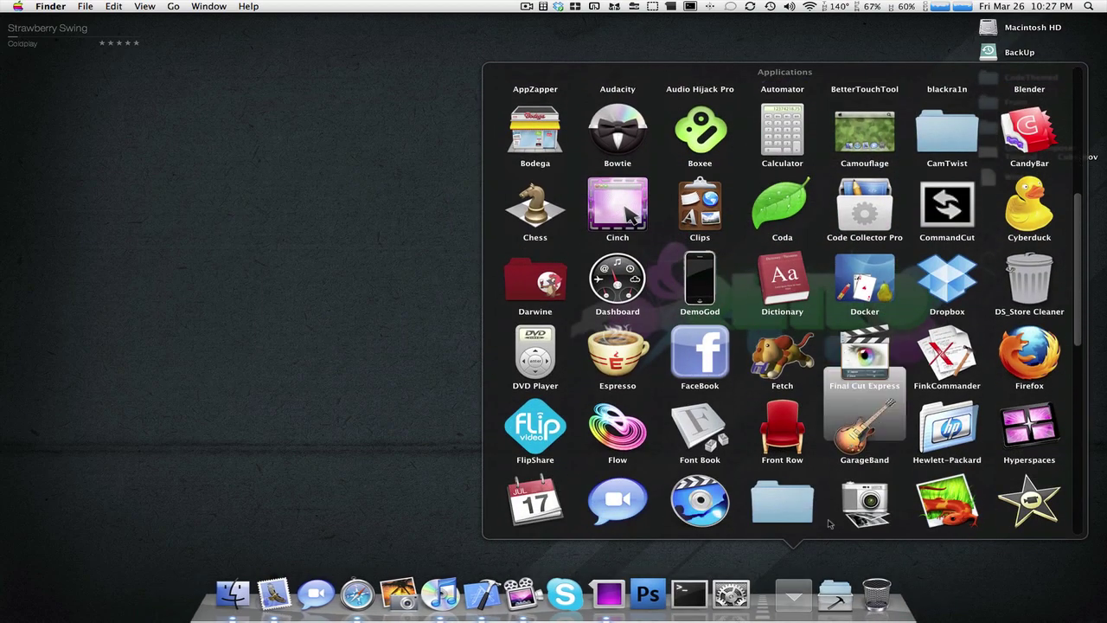
left_click(793, 592)
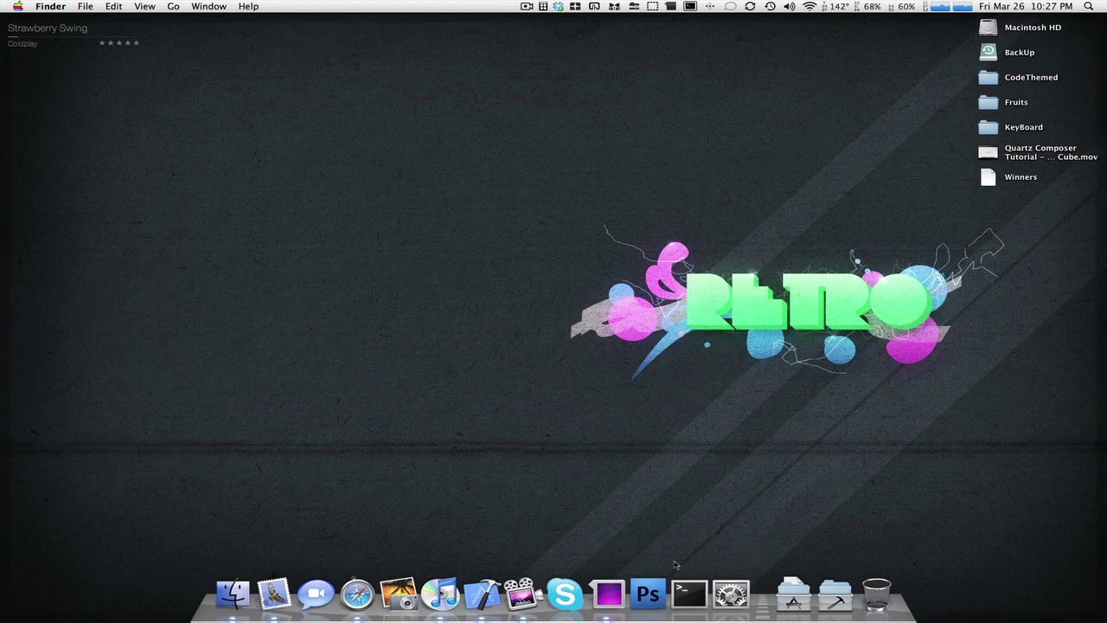
Step: Launch the Flow FTP client from the Applications grid
left_click(778, 588)
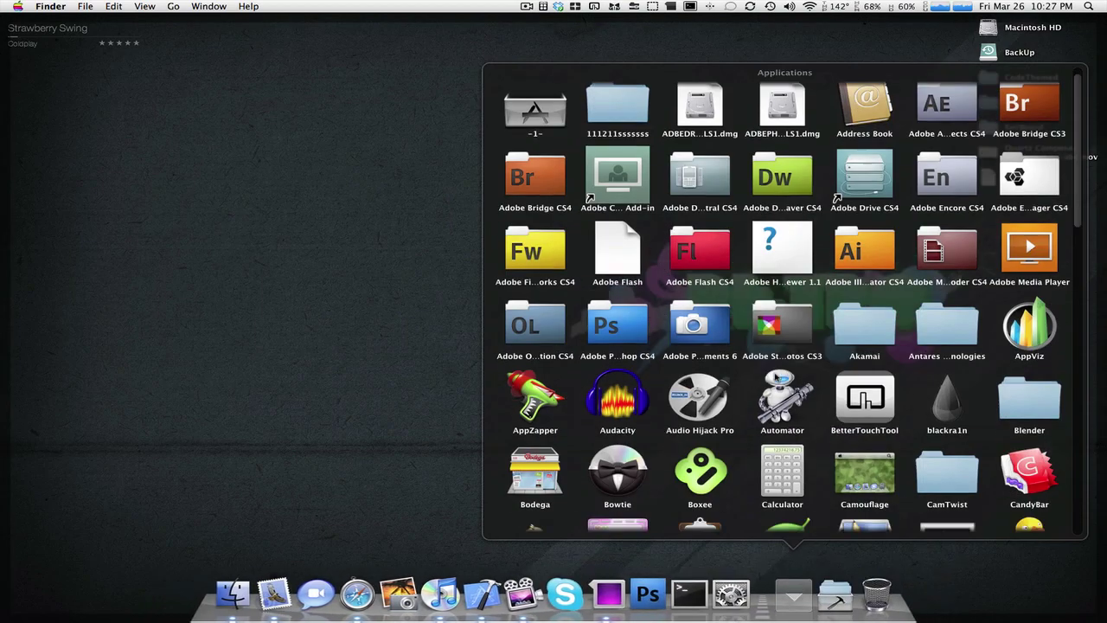
scroll(776, 376, "down", 10)
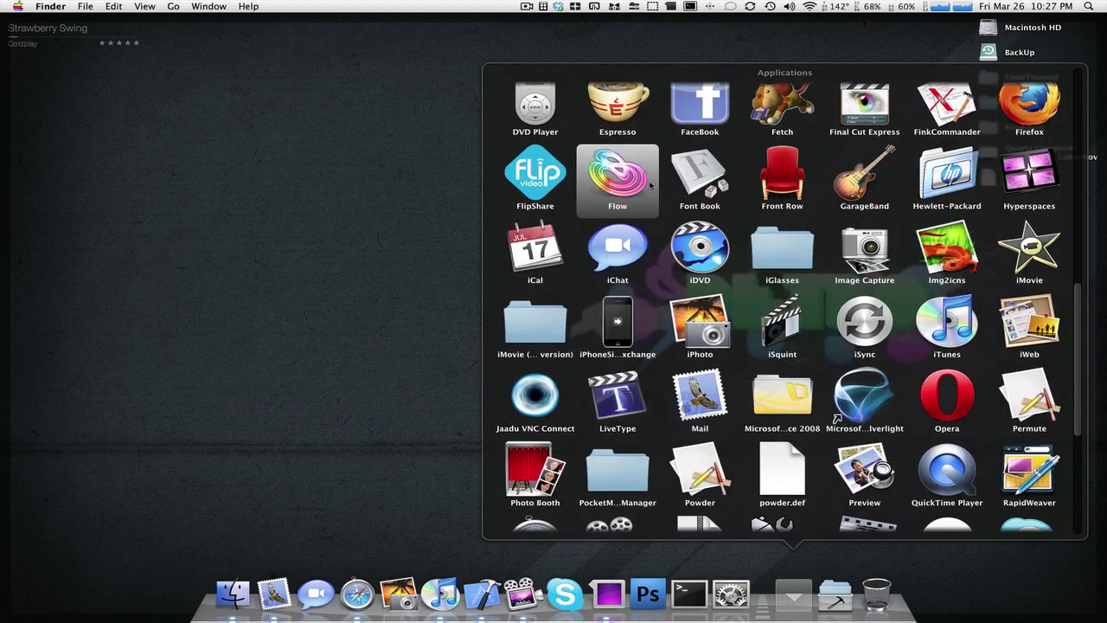
left_click(636, 173)
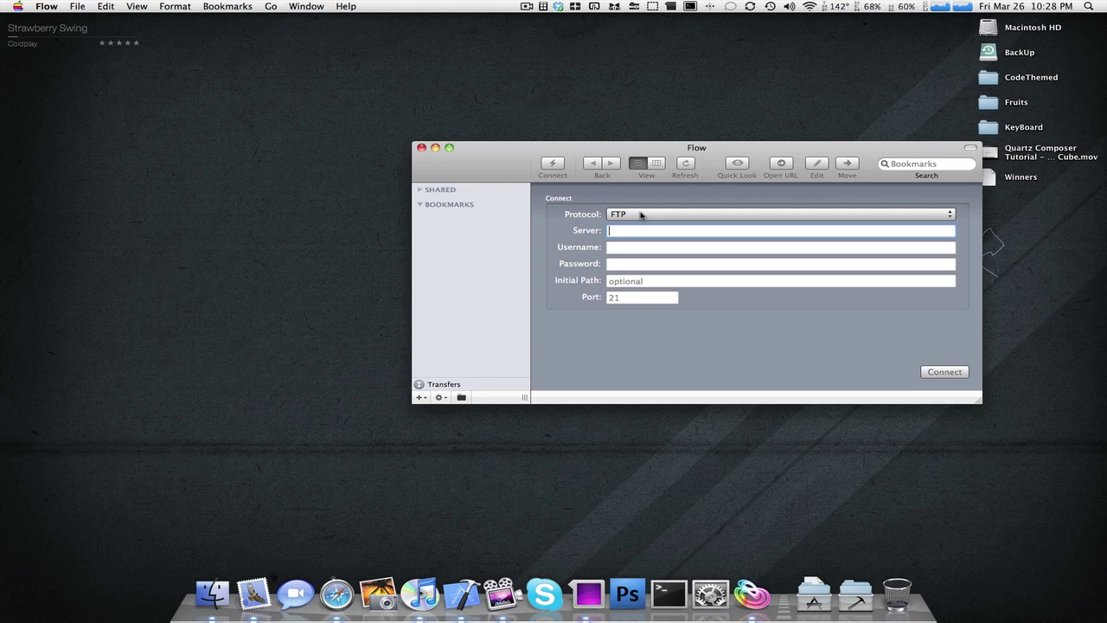
Step: Decline the crash report and move the Flow window toward the screen centre
left_click_drag(615, 138, 648, 144)
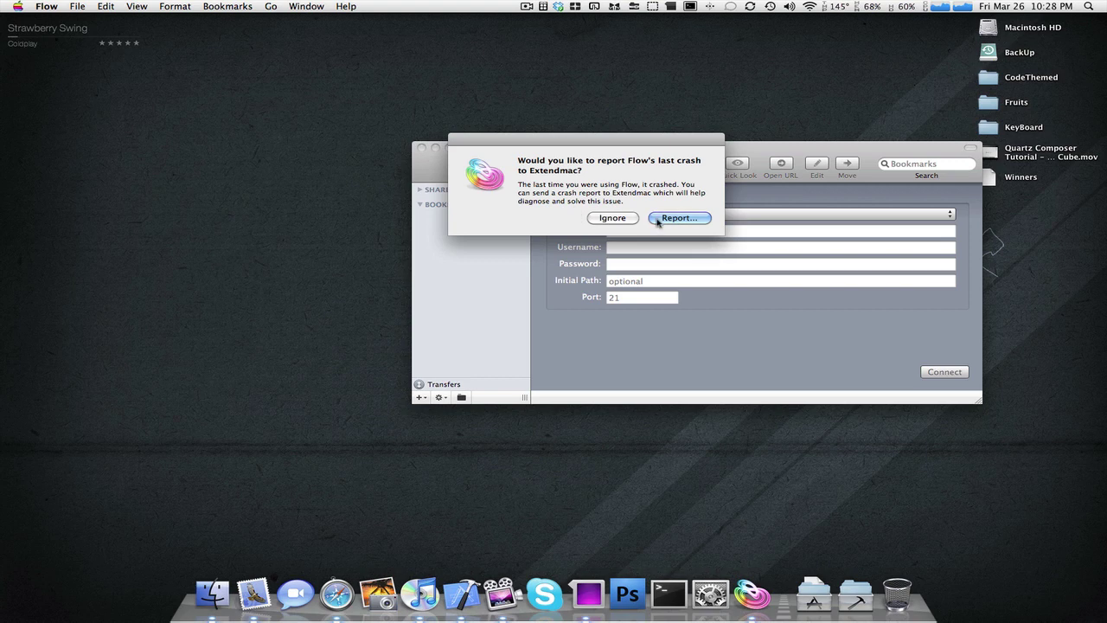
left_click(612, 218)
left_click_drag(777, 163, 602, 182)
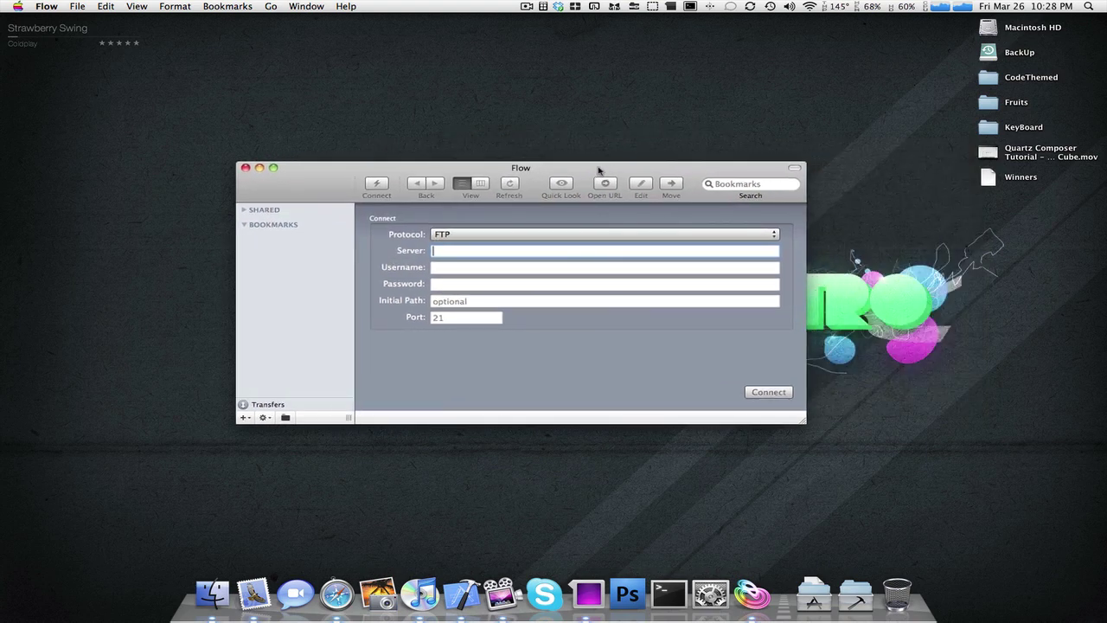
Step: Enter server 192.168.1.113, username root and the account password, choose SFTP, and connect
left_click(244, 224)
type("192.168.")
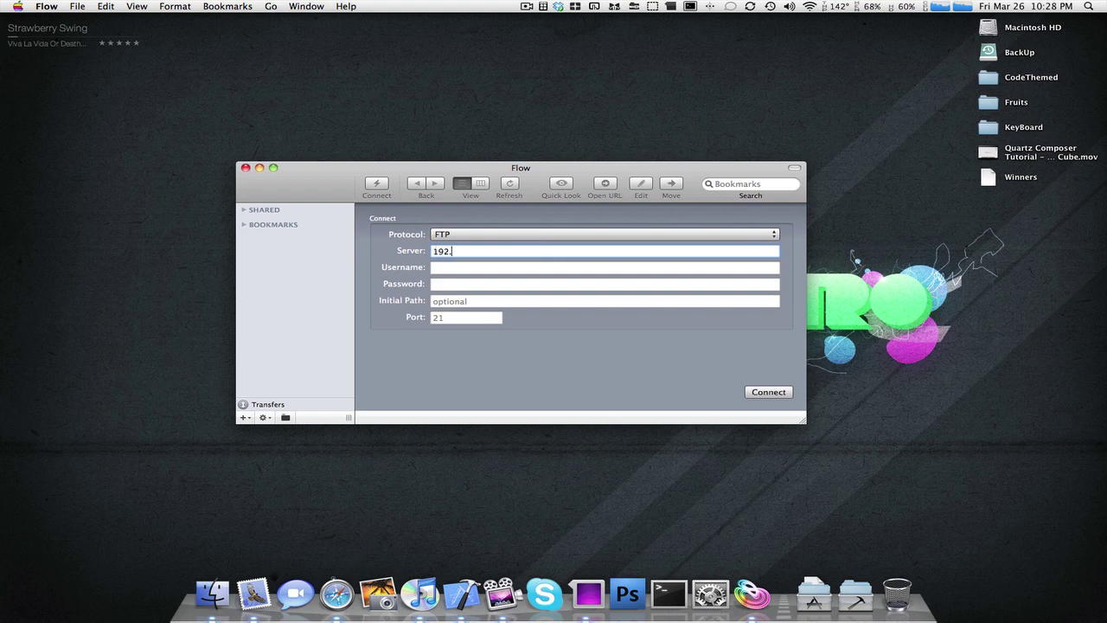
type("1.113")
key("Tab")
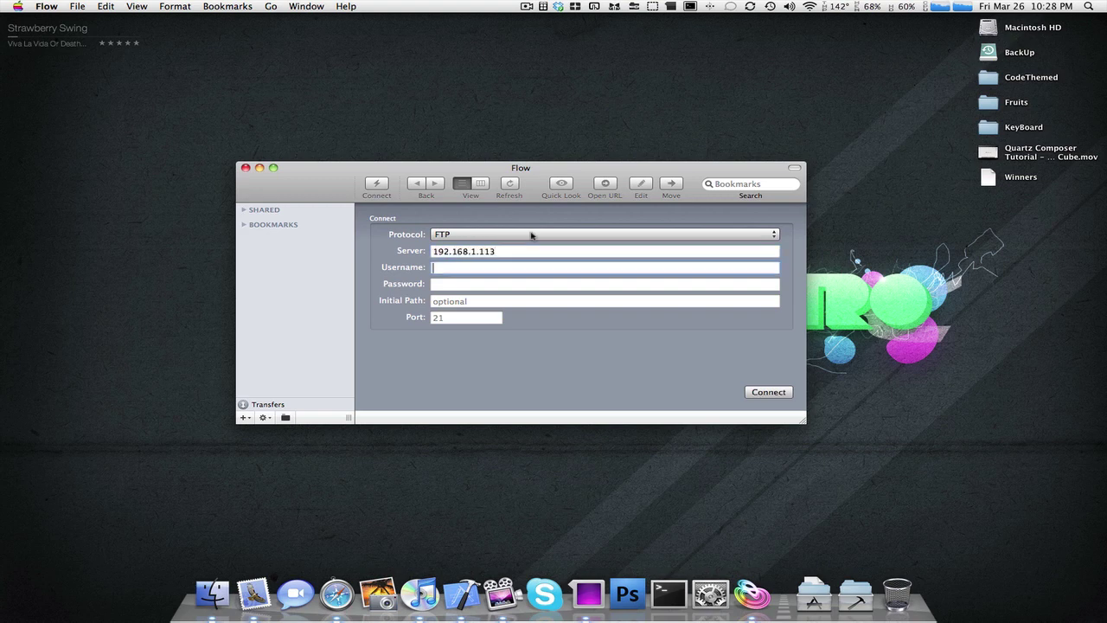
type("root")
key("Tab")
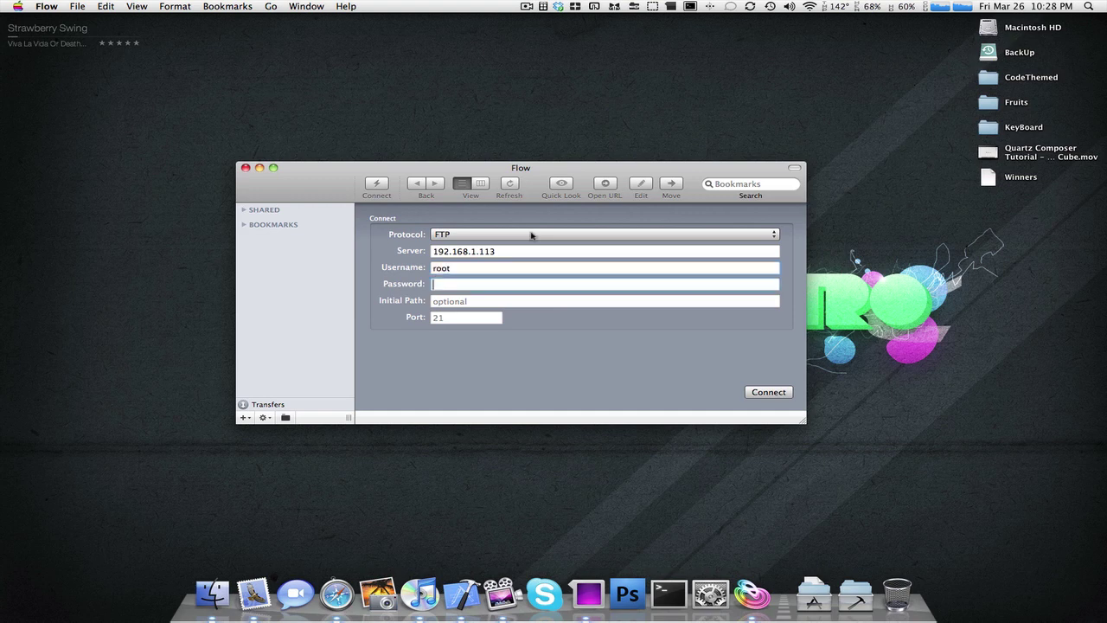
type("•••••••")
left_click(516, 236)
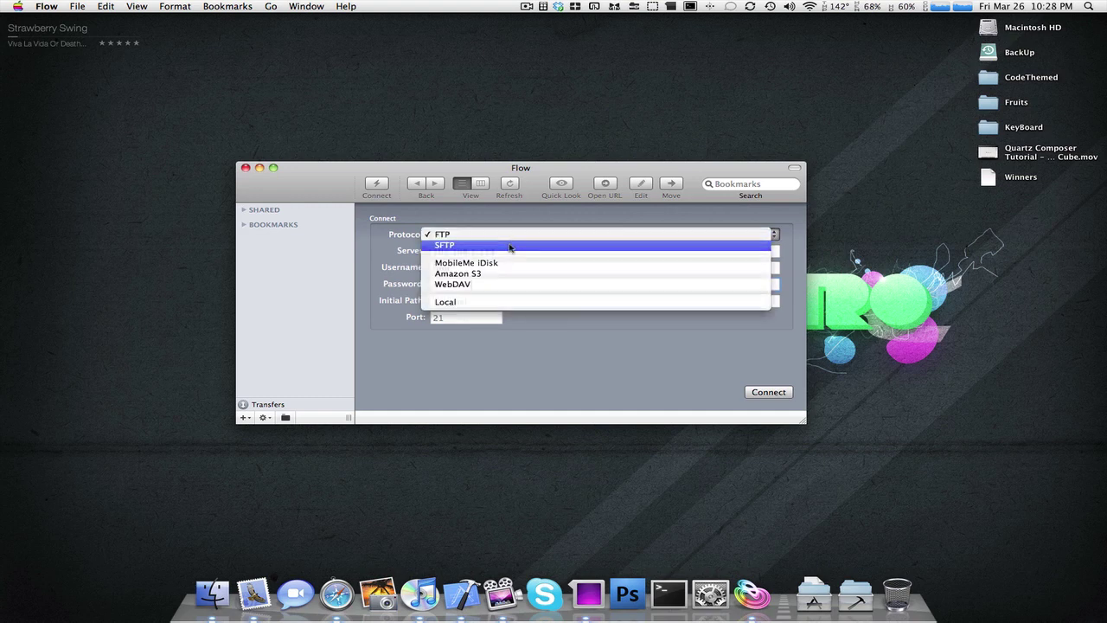
left_click(510, 247)
left_click(768, 394)
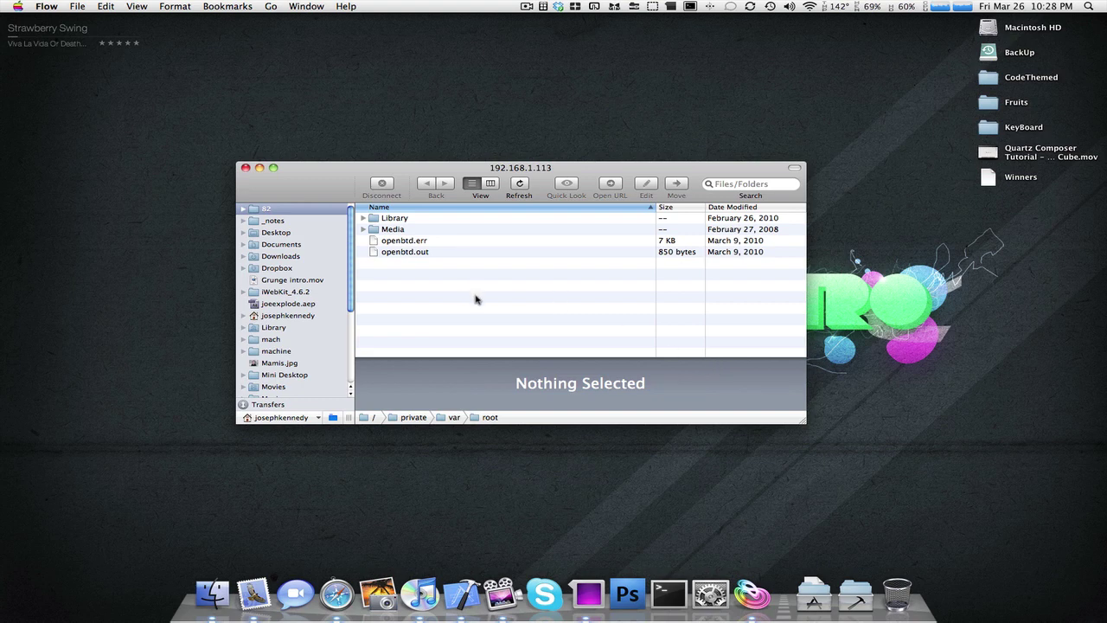
Step: In column view, browse Library > Caches and select the Cookies folder
left_click_drag(567, 165, 539, 170)
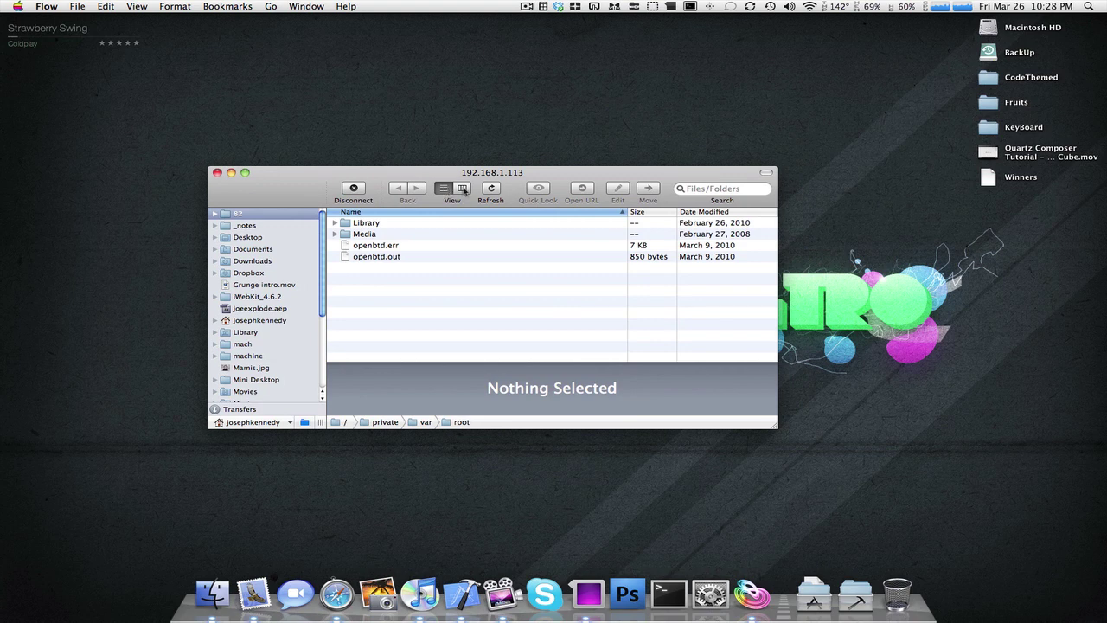
left_click(456, 189)
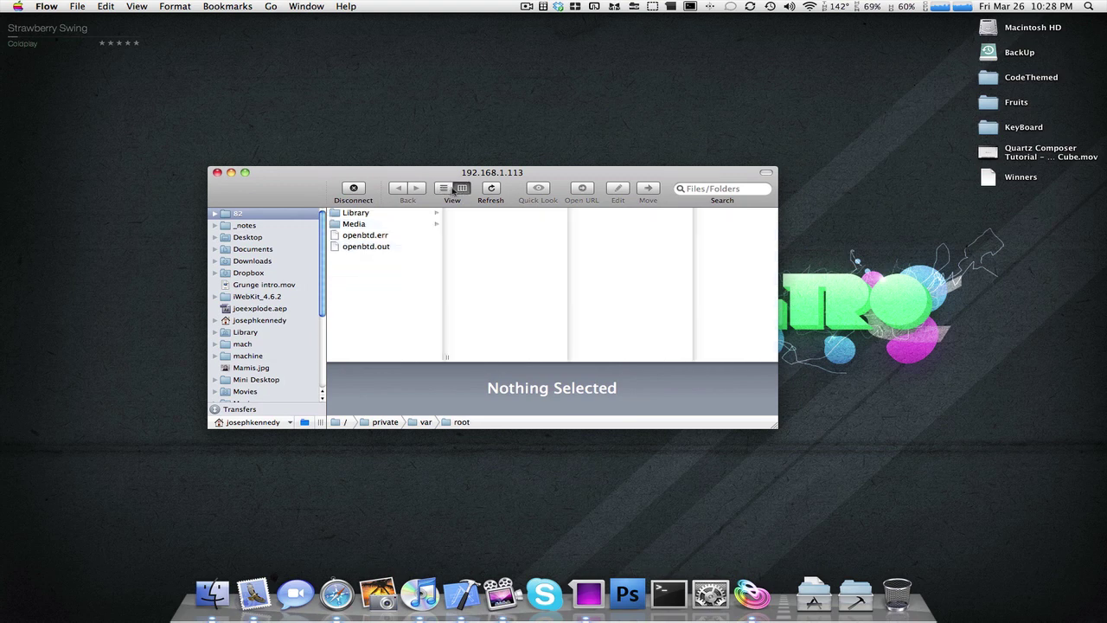
left_click(370, 217)
left_click(480, 226)
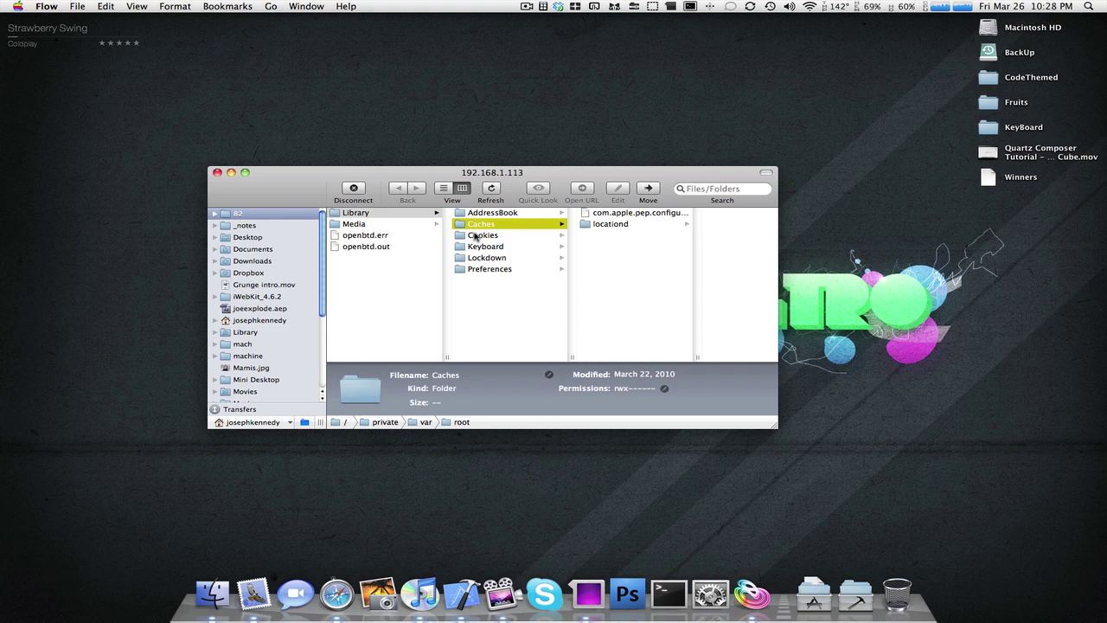
left_click(487, 227)
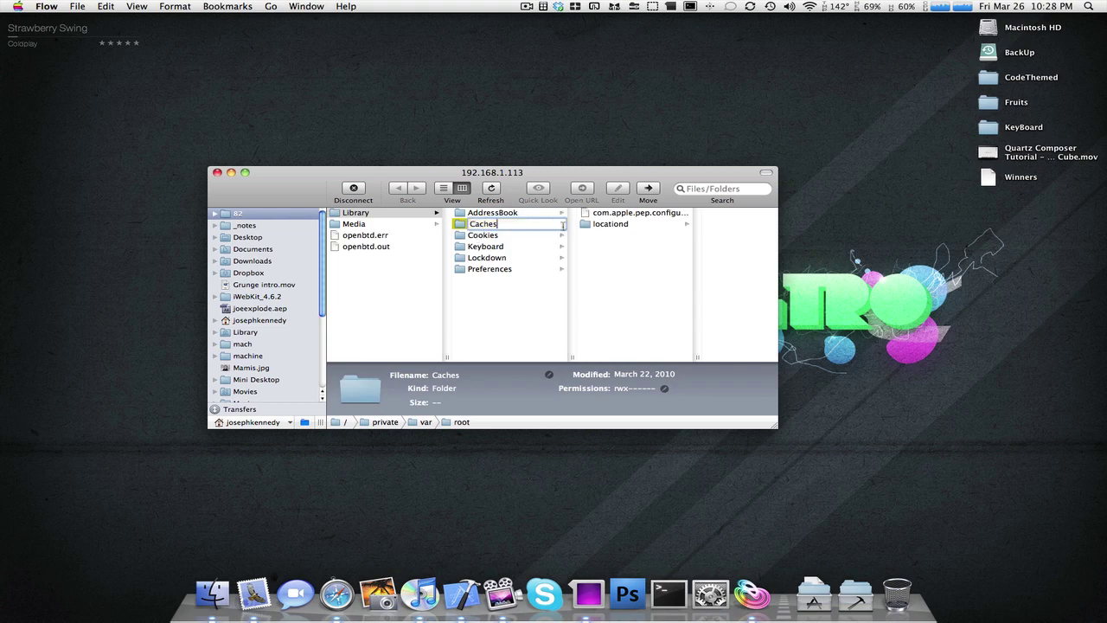
left_click(482, 236)
Step: In list view, open Library, expand and collapse Preferences, then go back and refresh
left_click(443, 188)
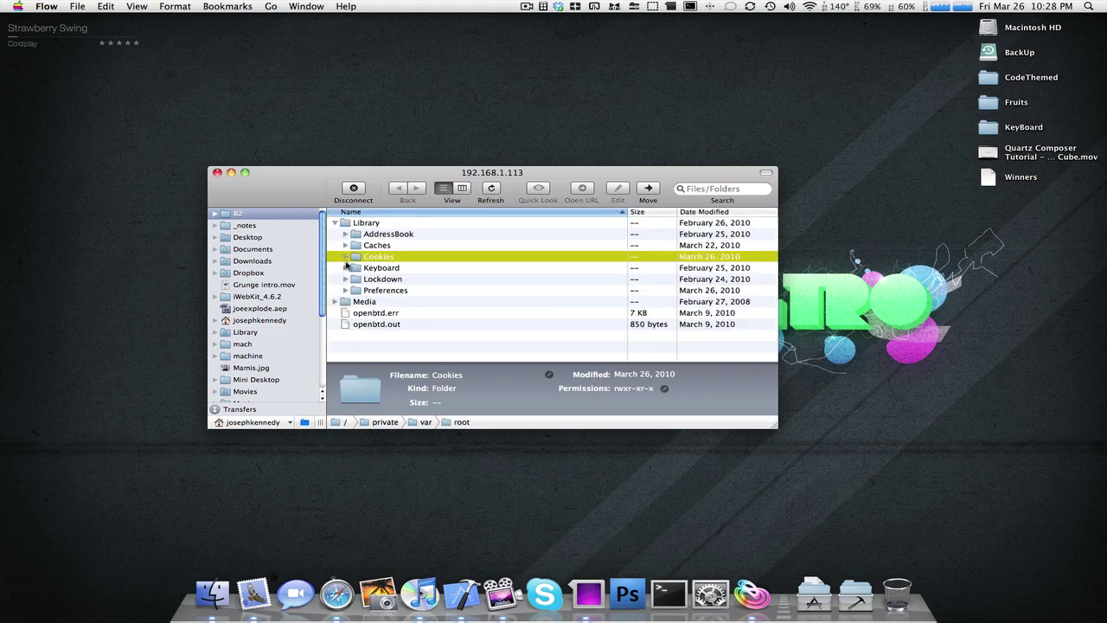
left_click(345, 224)
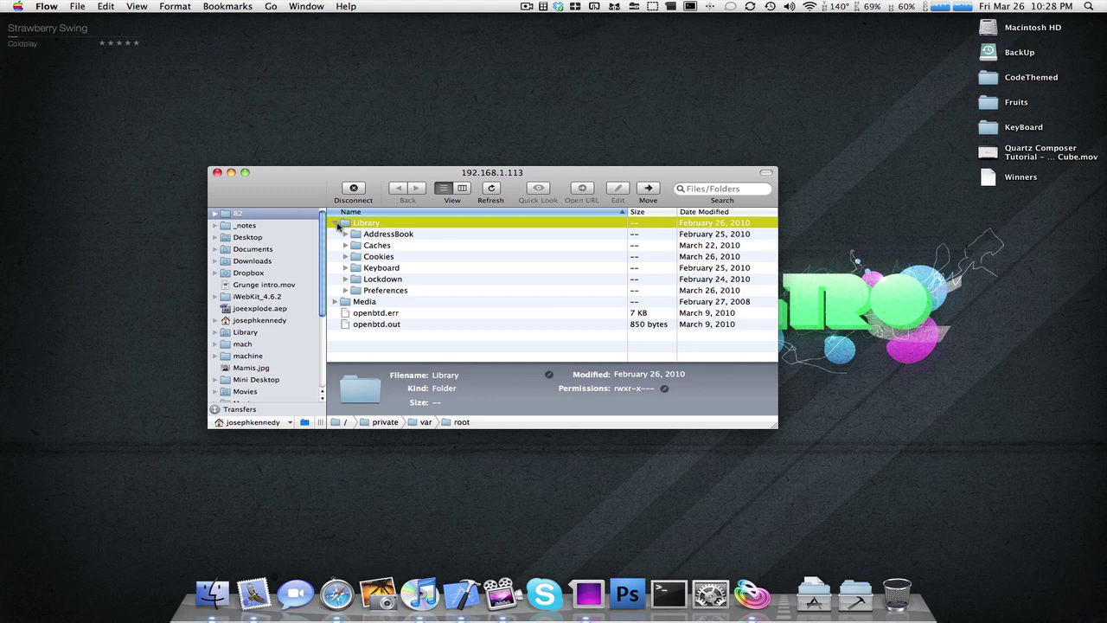
double_click(354, 223)
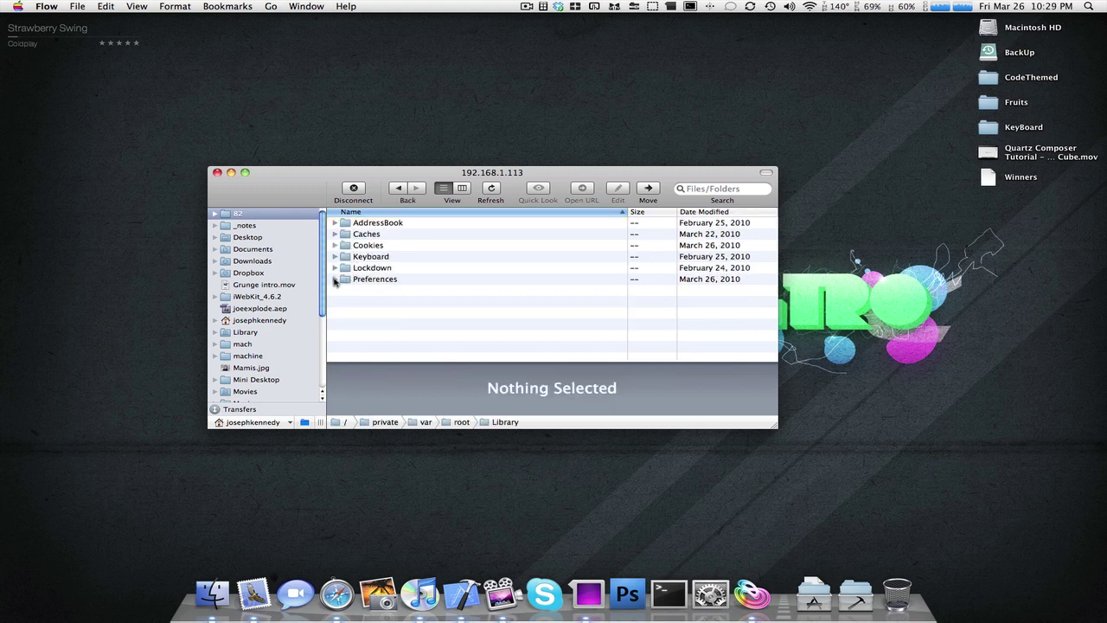
left_click(335, 280)
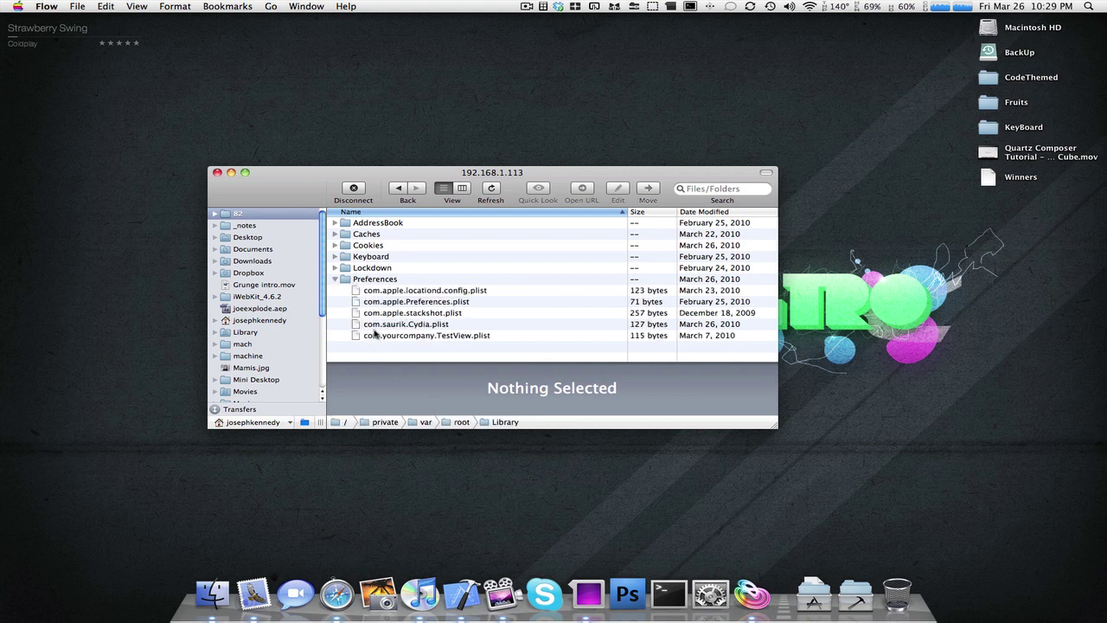
left_click(334, 279)
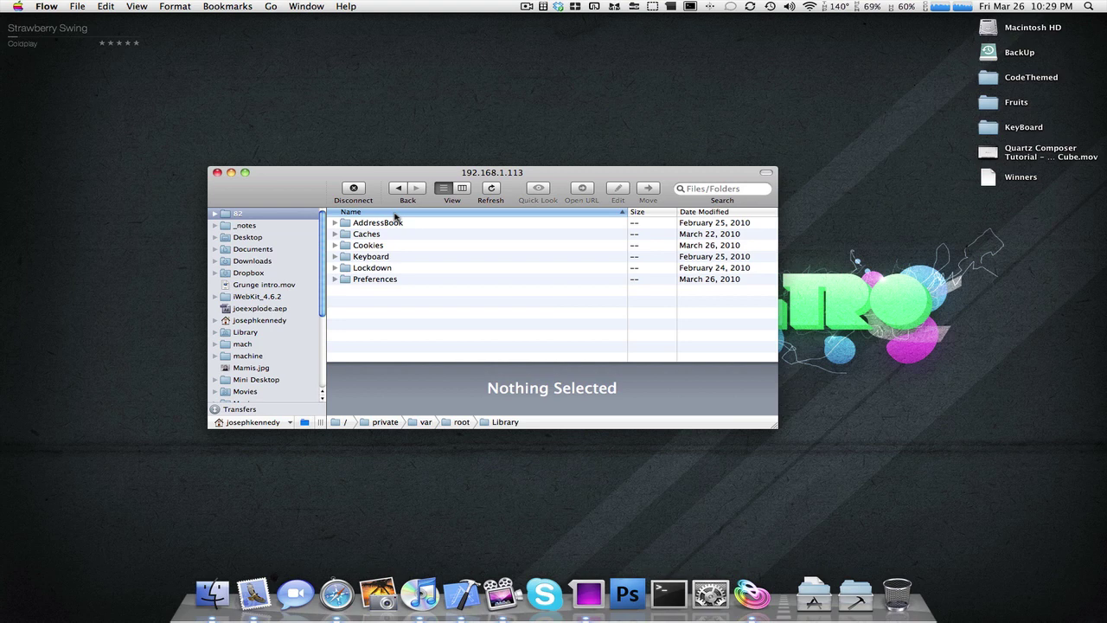
left_click(399, 188)
left_click(498, 189)
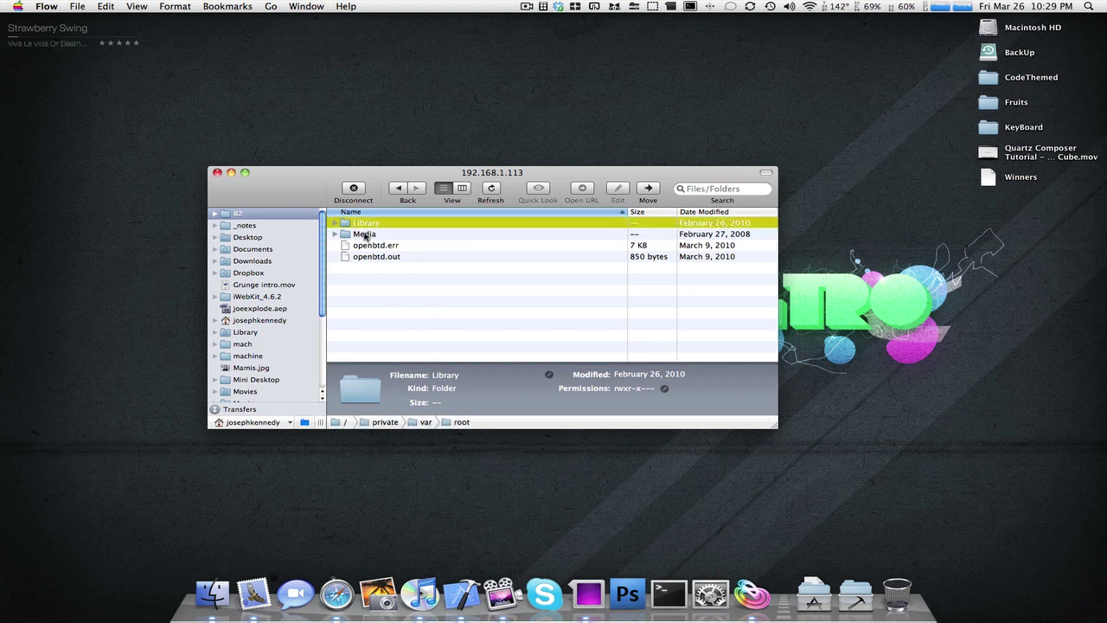
Step: Peek into the Media and Library folders, returning to the root home folder each time
double_click(364, 234)
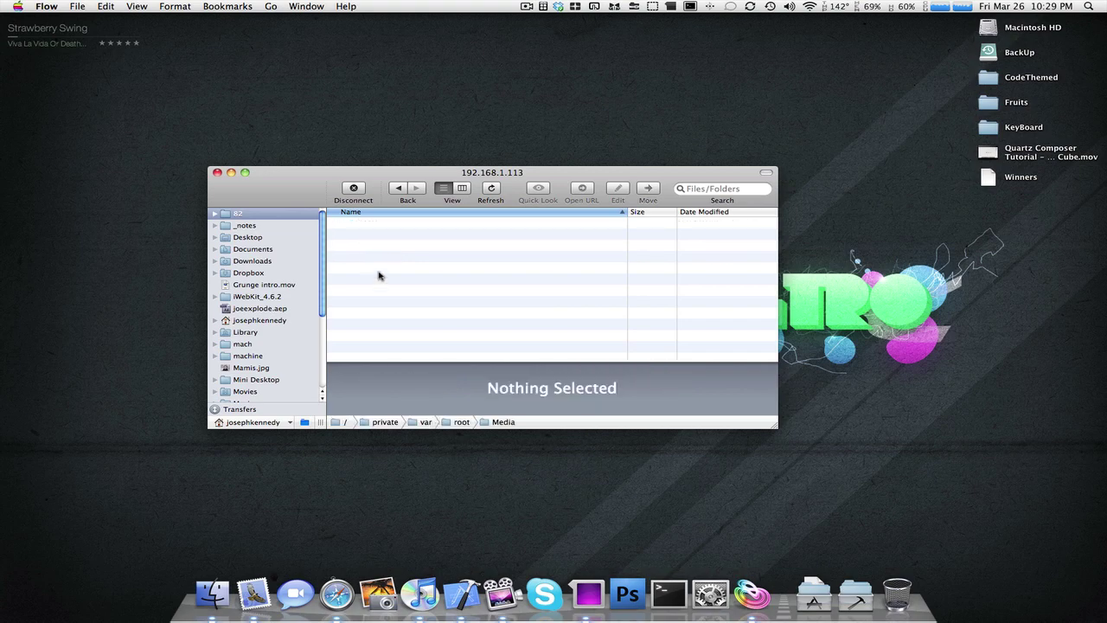
left_click(398, 188)
double_click(366, 222)
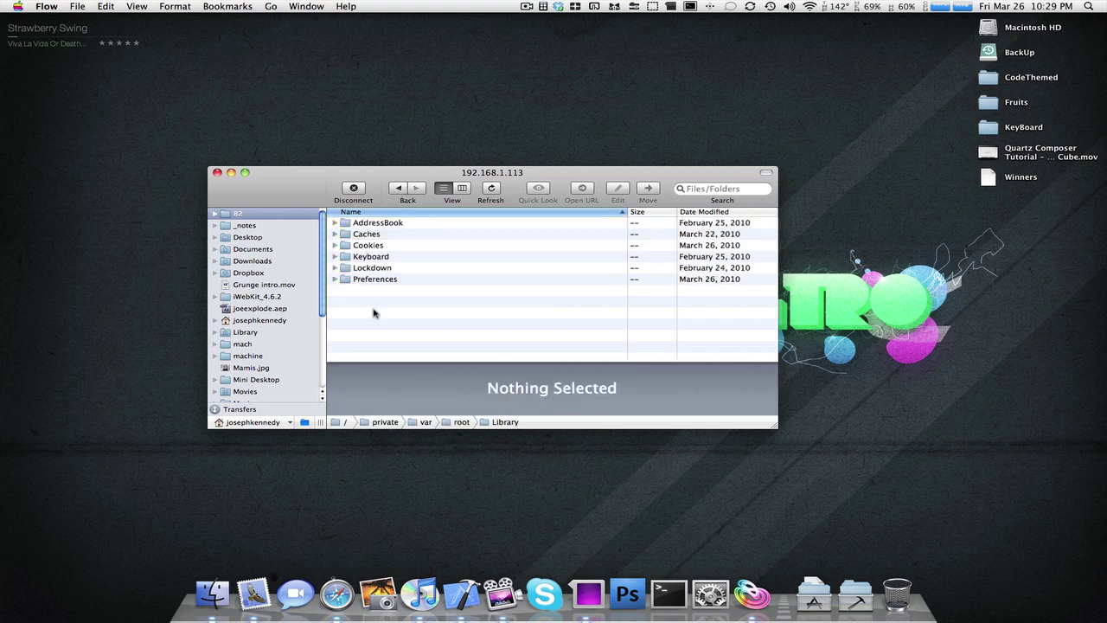
left_click(399, 186)
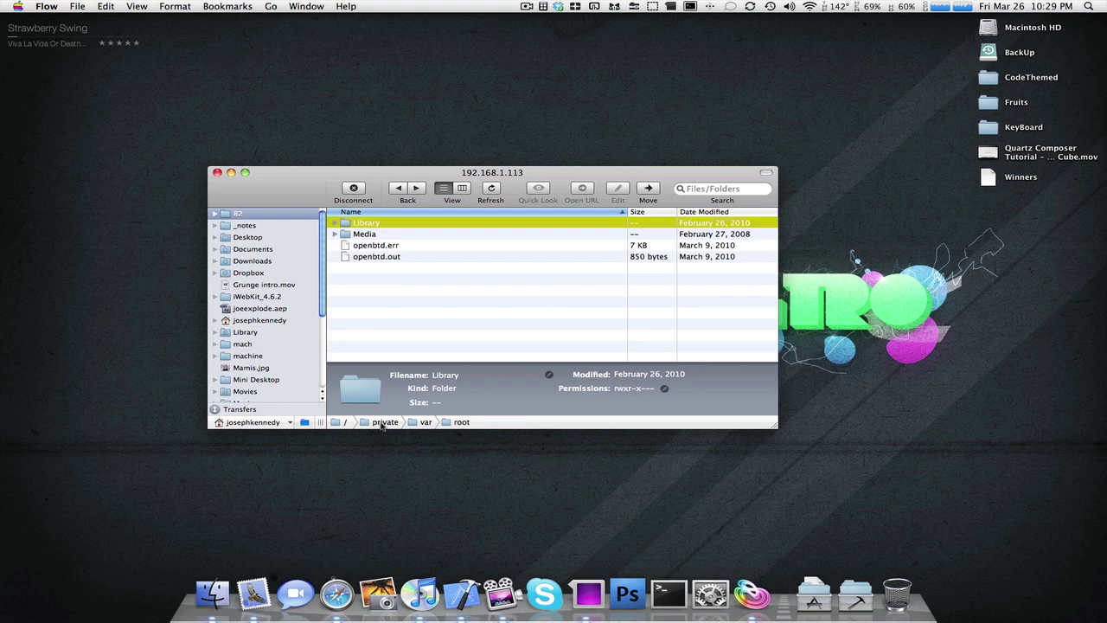
Step: From the top-level directory, open Library > Themes > Trichome and select Wallpaper.png
left_click(344, 422)
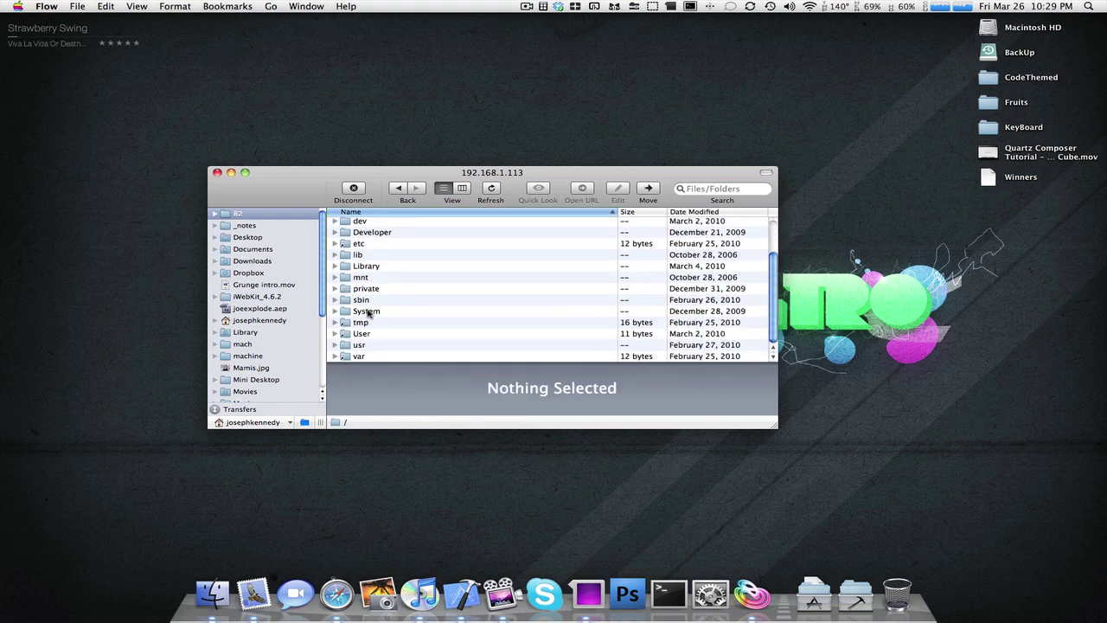
double_click(370, 267)
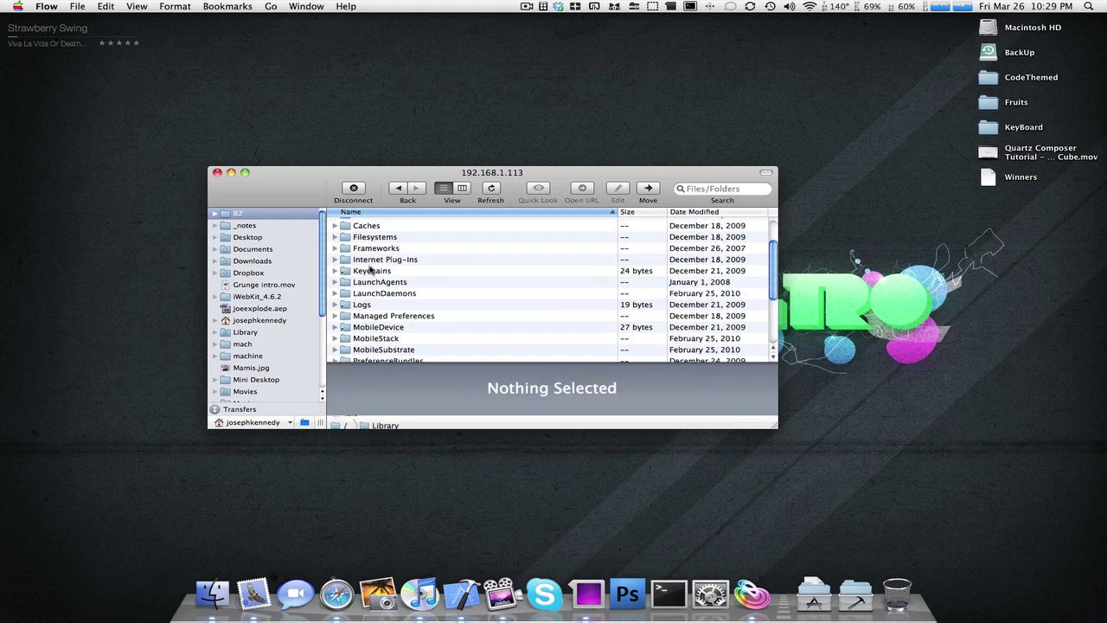
scroll(372, 285, "down", 3)
double_click(377, 322)
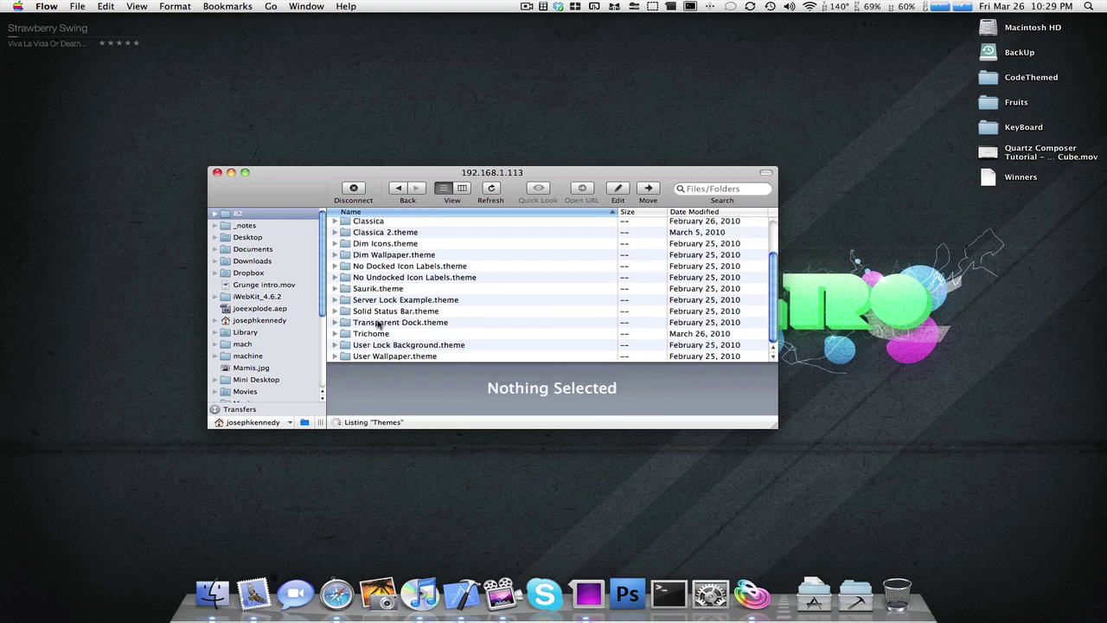
left_click(381, 335)
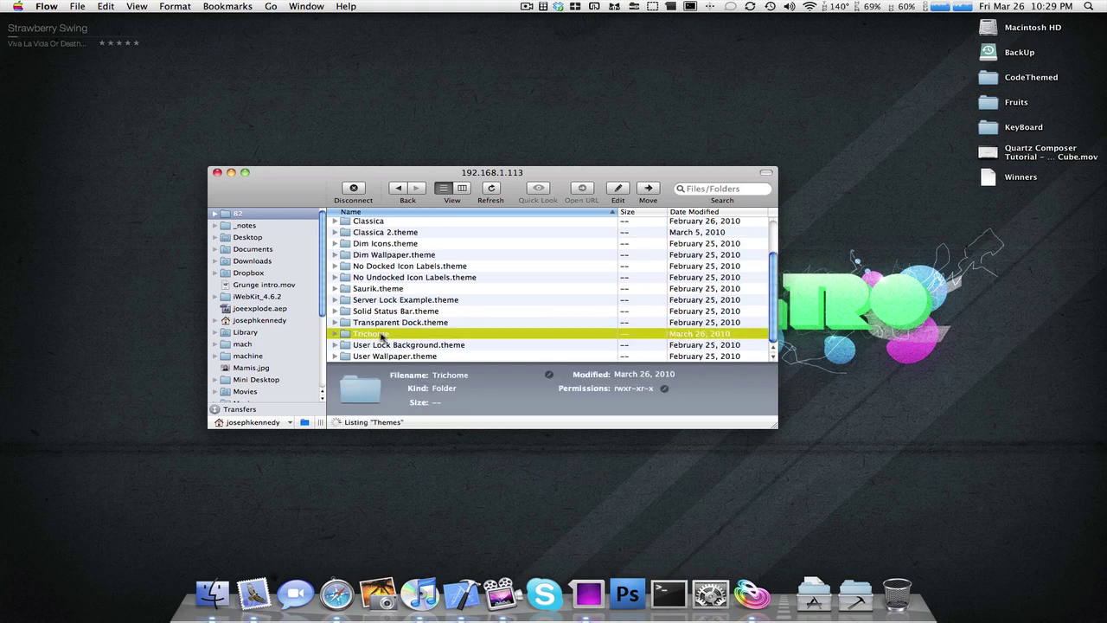
double_click(381, 335)
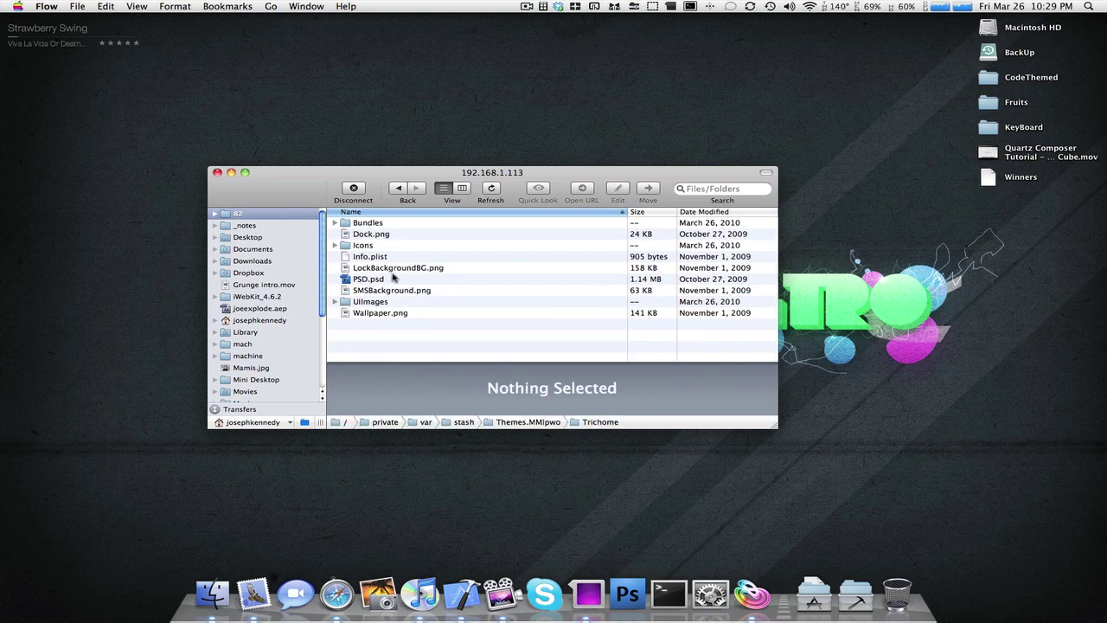
left_click(383, 315)
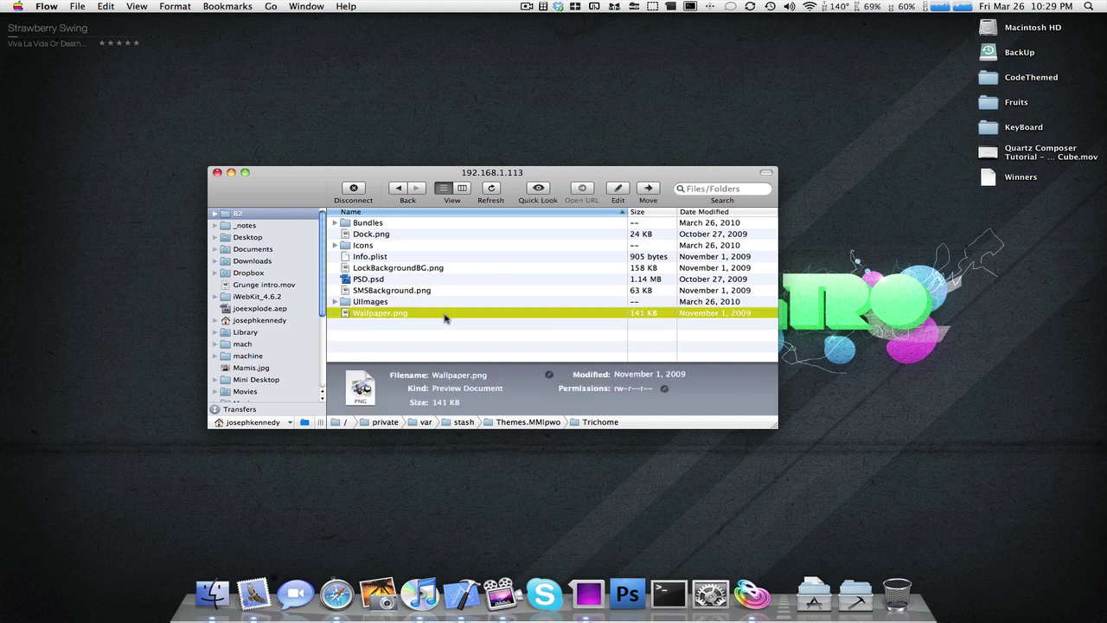
Step: Preview Wallpaper.png with Quick Look, then close the preview
left_click(537, 191)
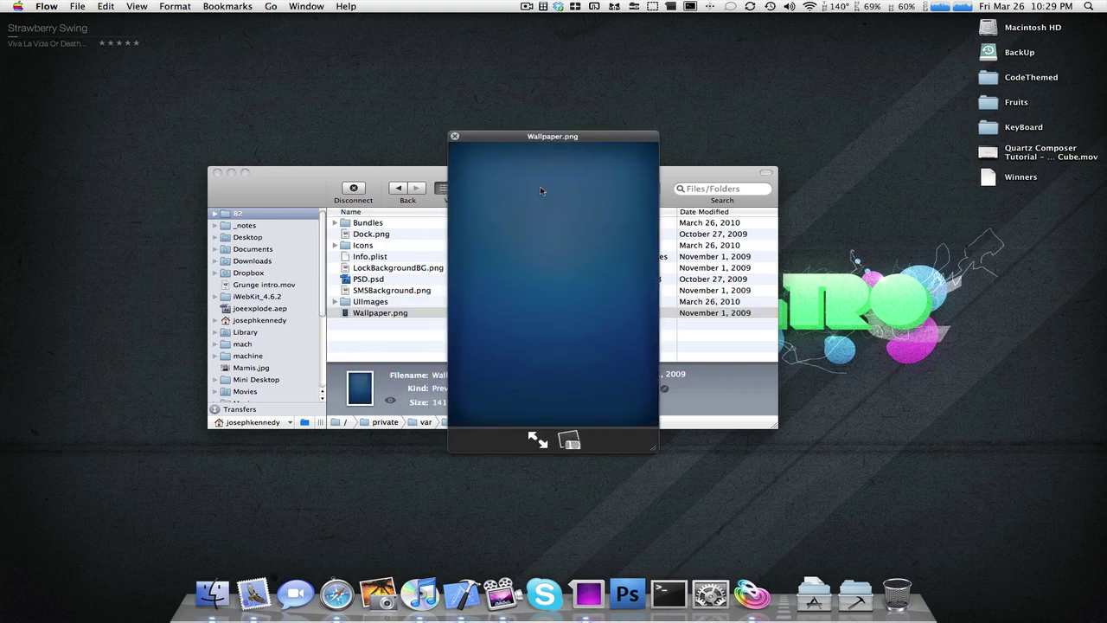
left_click_drag(653, 448, 618, 287)
key("space")
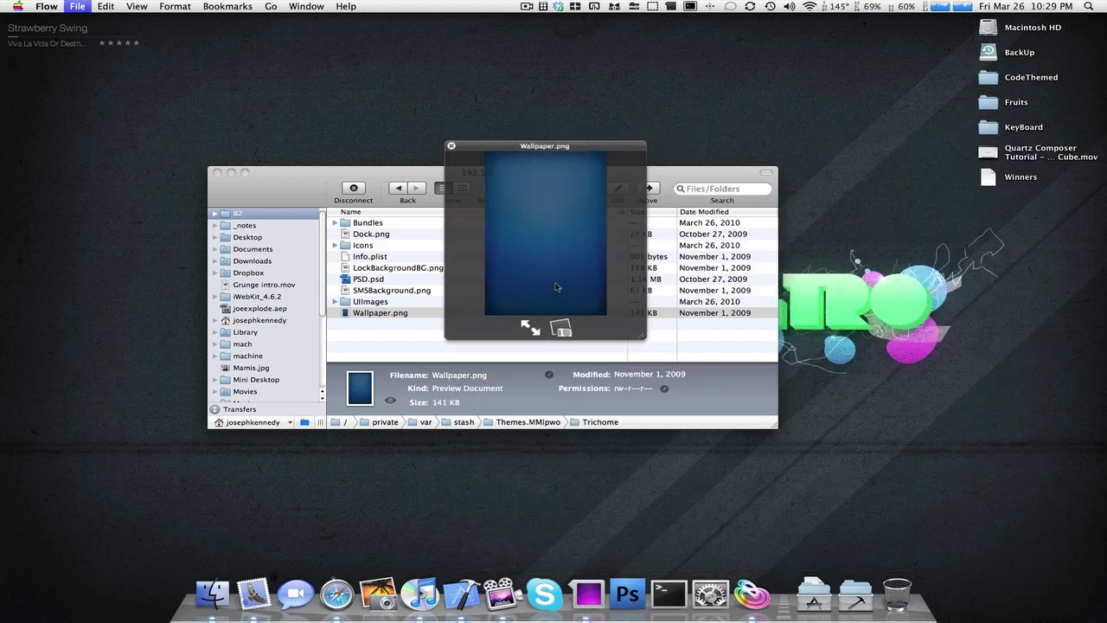
Step: Download Wallpaper.png from the server onto the desktop
left_click(478, 344)
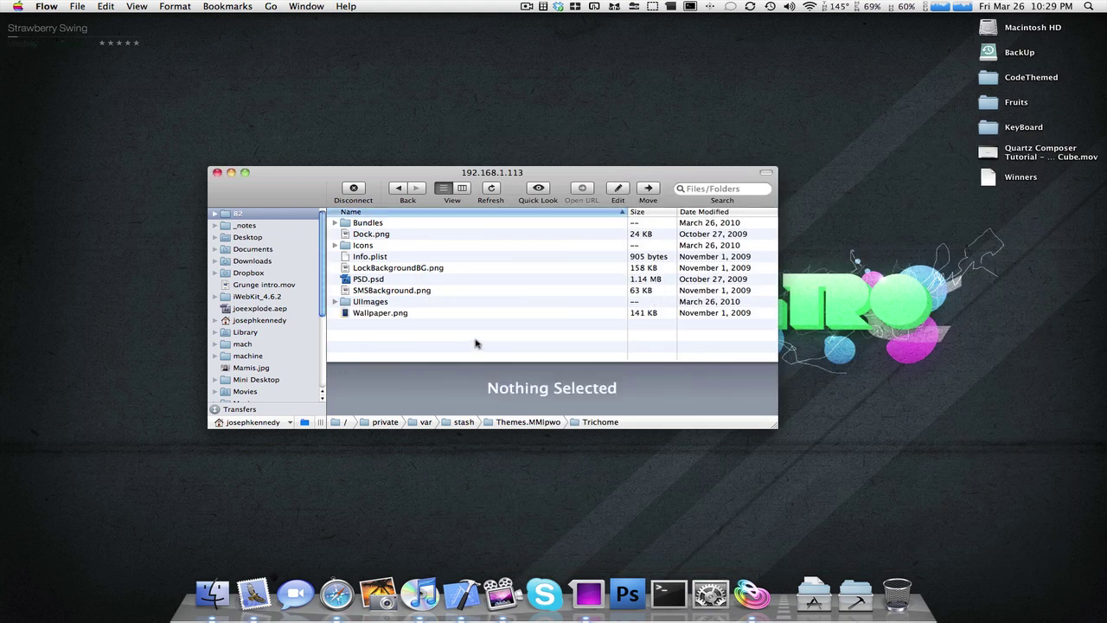
left_click(380, 315)
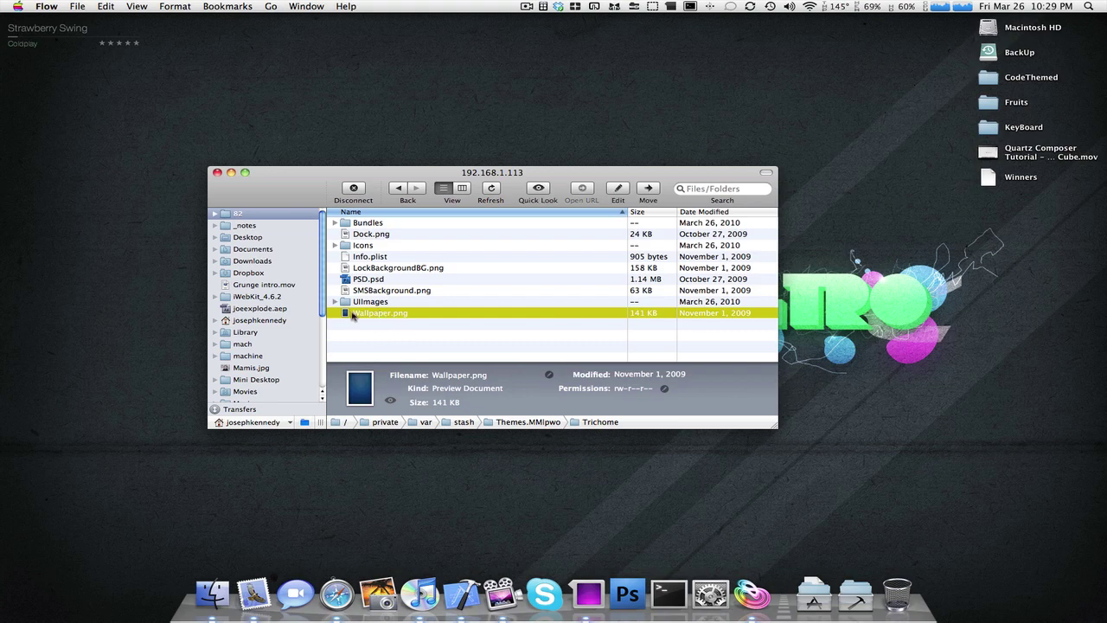
left_click_drag(355, 316, 67, 234)
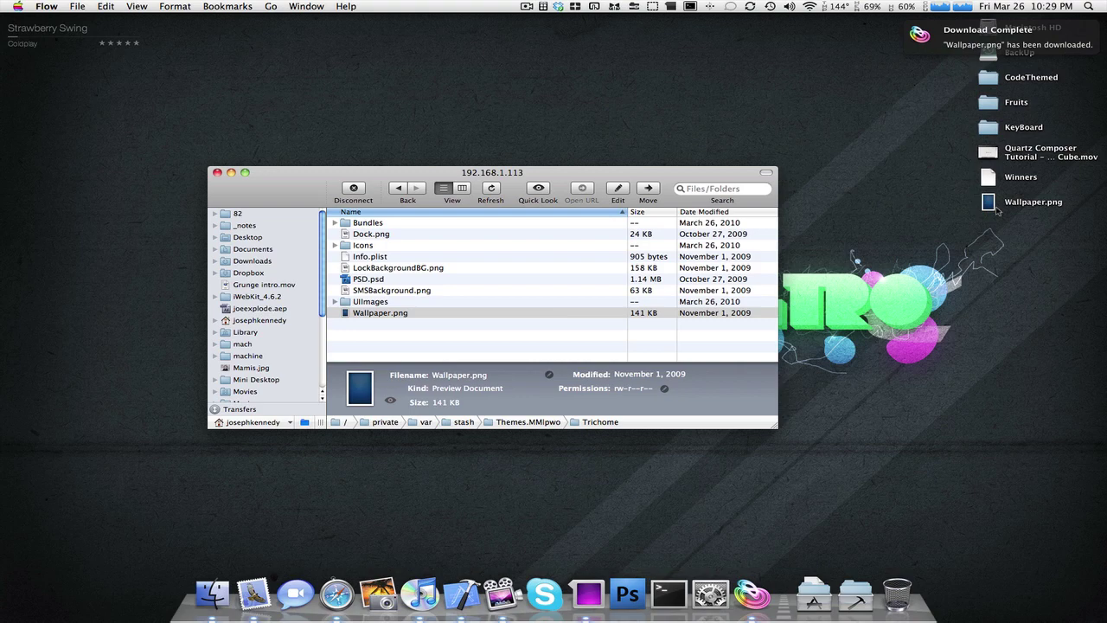
Step: Move the downloaded wallpaper to the Trash, empty the Trash, and return to Flow
left_click(996, 209)
key("super+BackSpace")
key("super+shift+BackSpace")
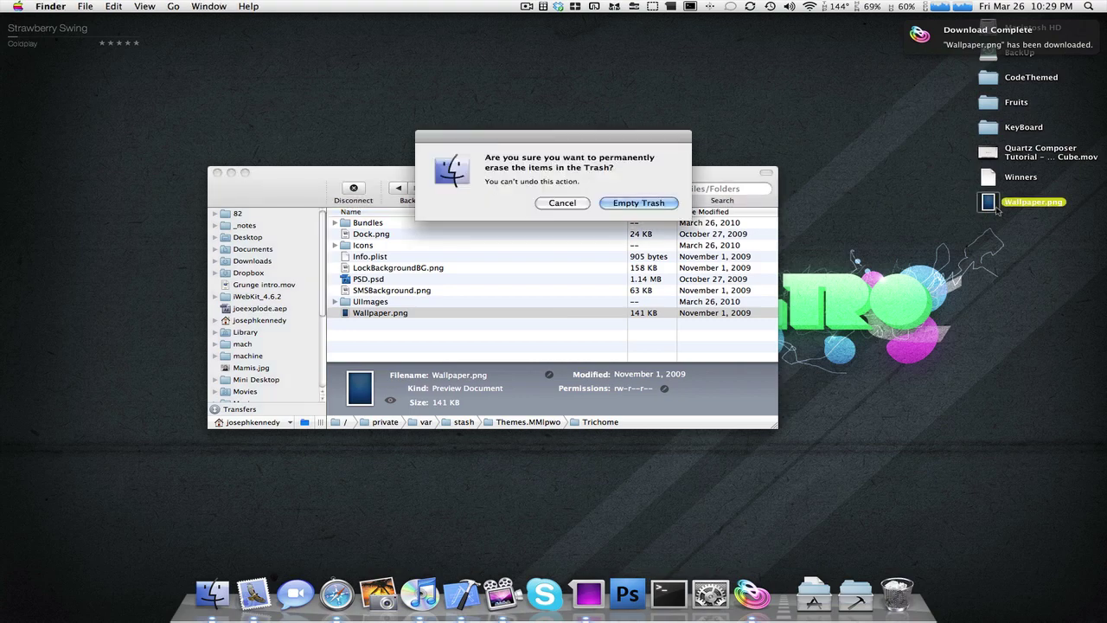
key("Return")
left_click(540, 334)
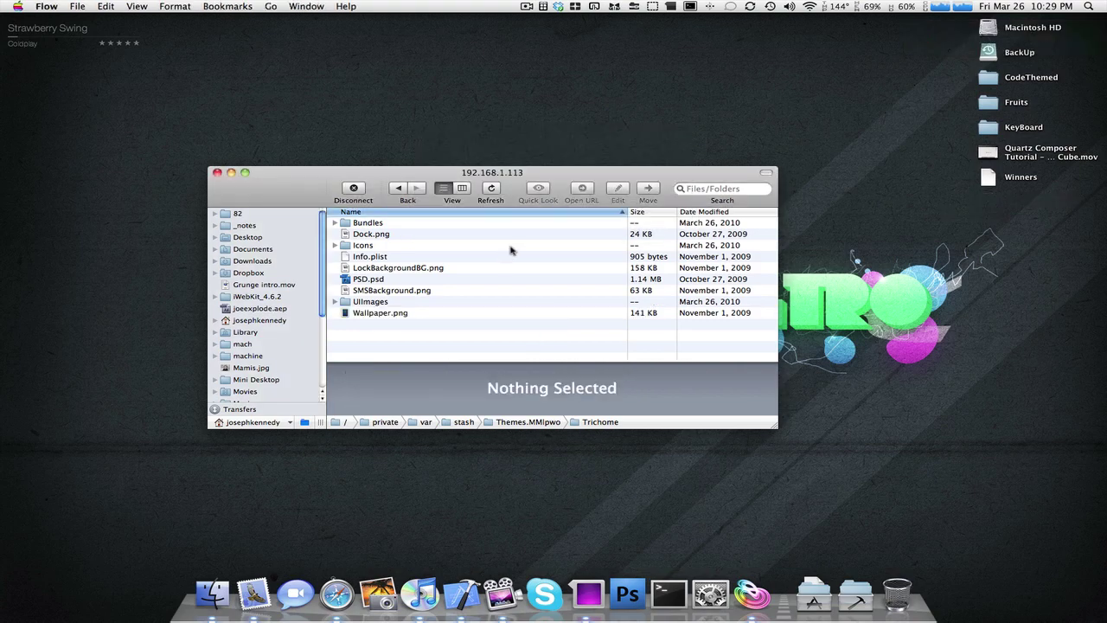
left_click(363, 313)
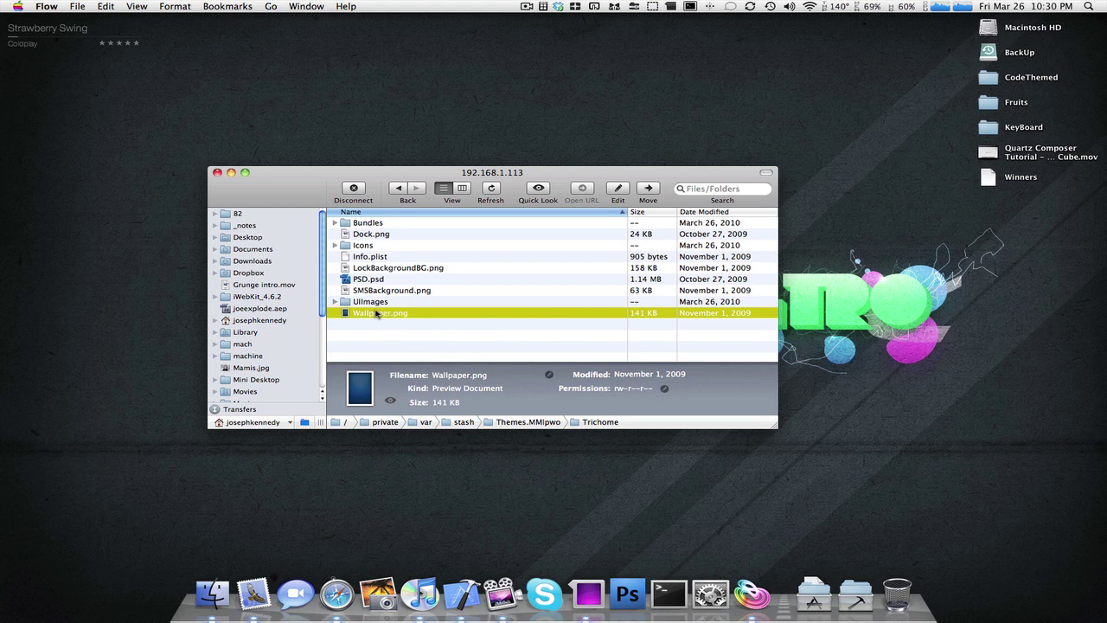
mouse_move(377, 313)
left_mouse_down()
mouse_move(413, 171)
mouse_move(379, 192)
mouse_move(386, 337)
mouse_move(385, 315)
left_mouse_up()
left_click(647, 190)
left_click(425, 242)
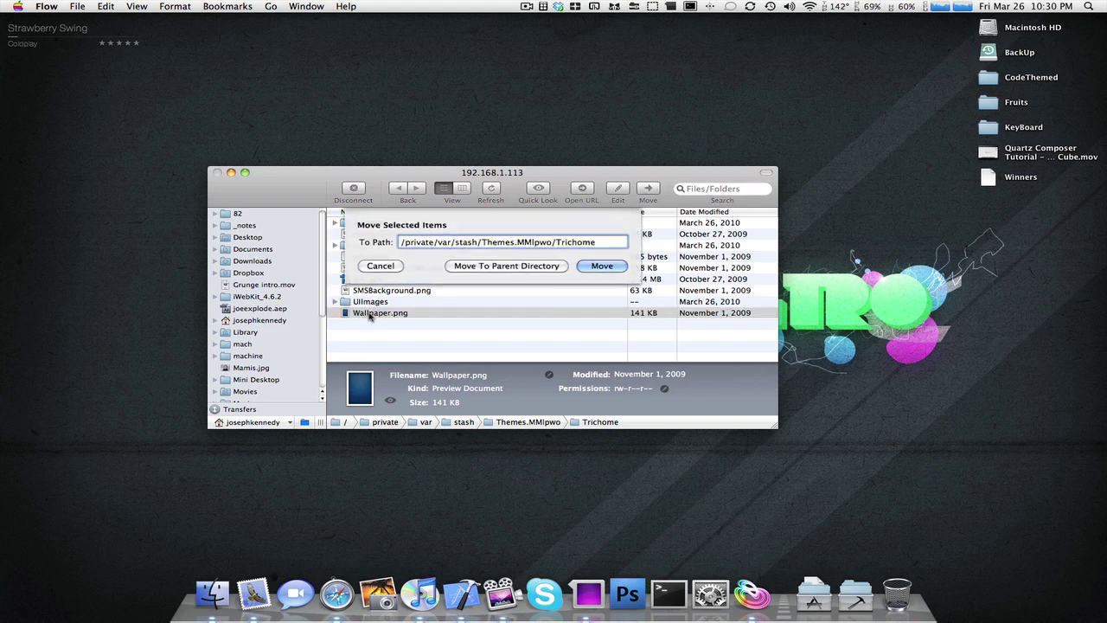
left_click_drag(402, 243, 605, 245)
left_click(606, 245)
left_click(380, 267)
left_click(373, 329)
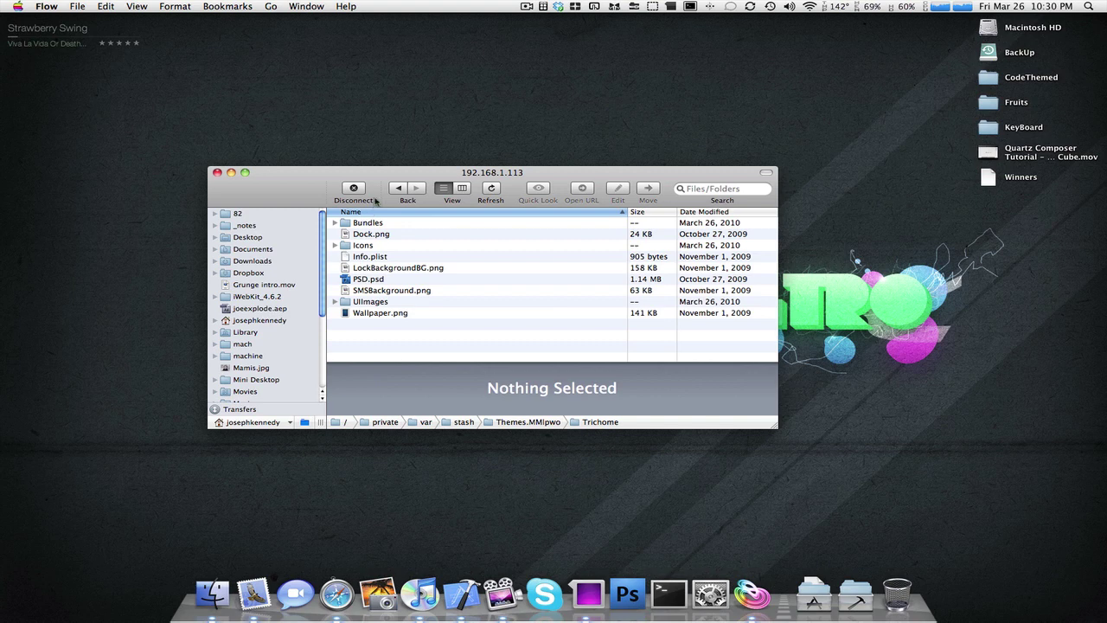
Step: Disconnect from the device and look through the sidebar's add, action, files and transfers views
left_click(357, 193)
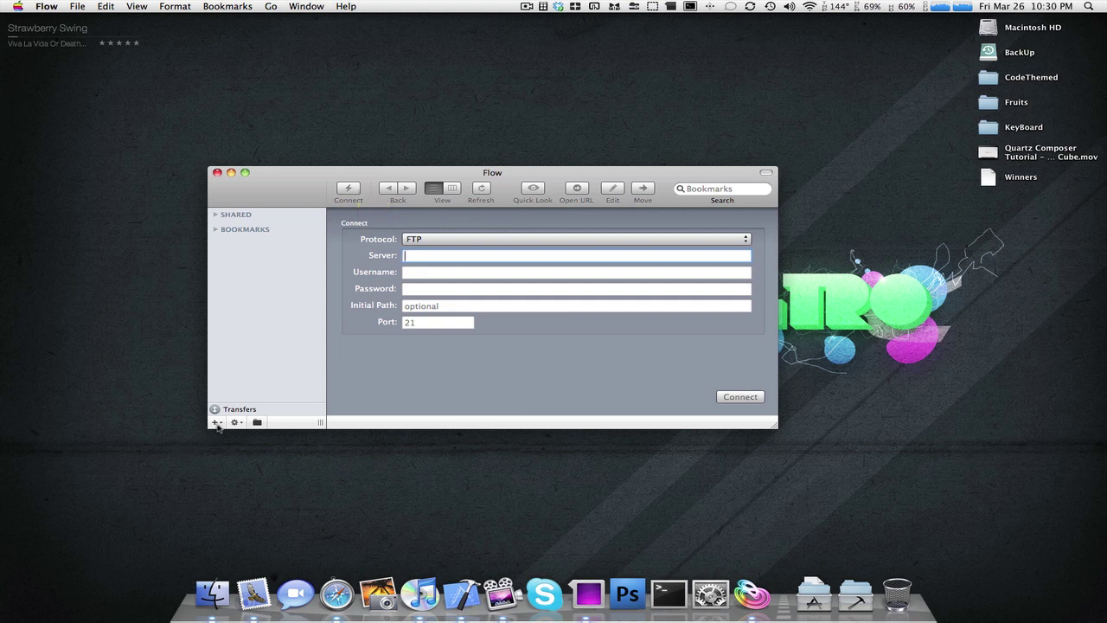
left_click(217, 423)
left_click(236, 422)
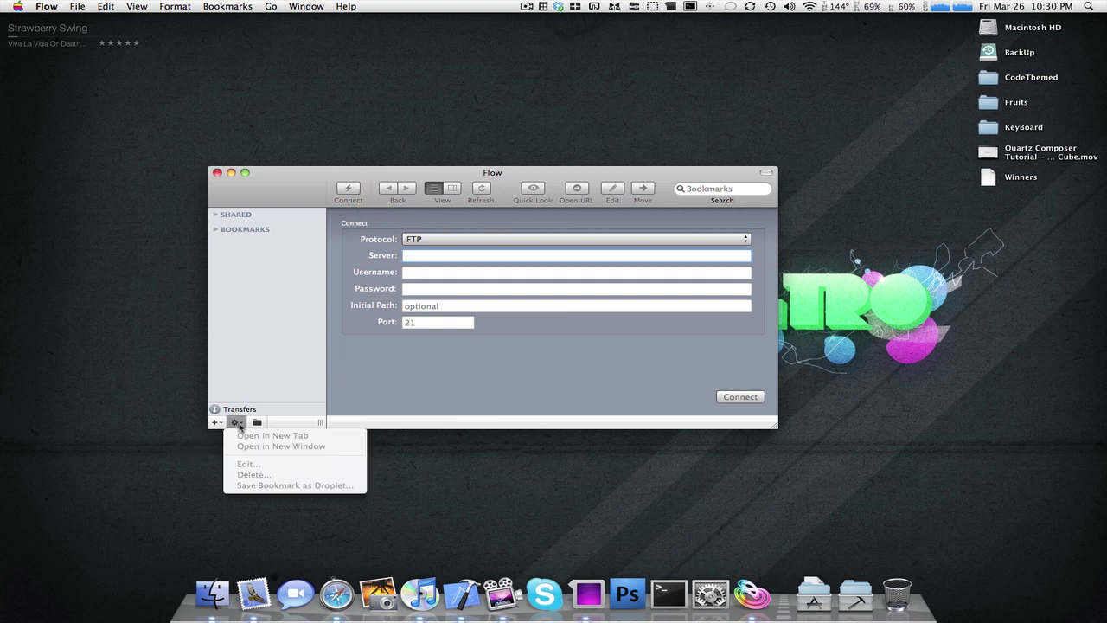
left_click(257, 423)
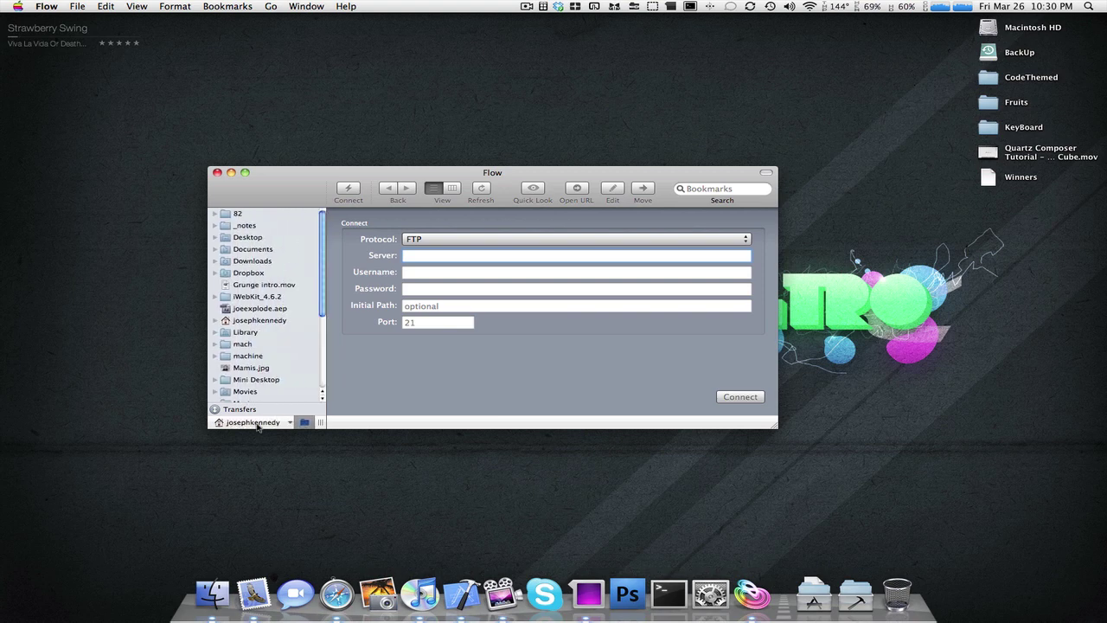
left_click(305, 422)
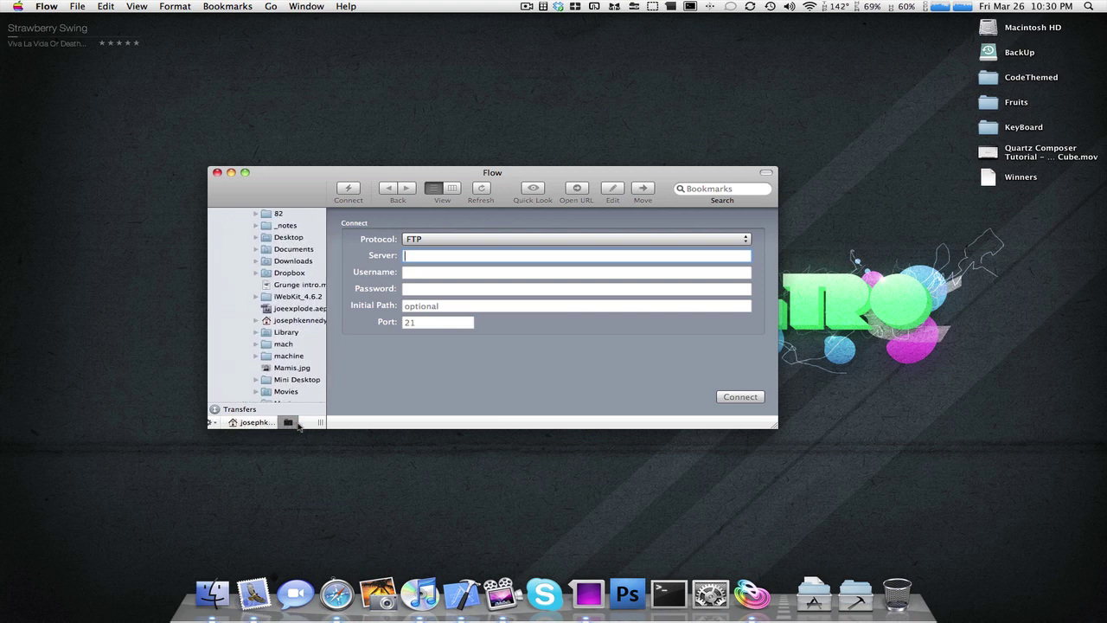
left_click(216, 422)
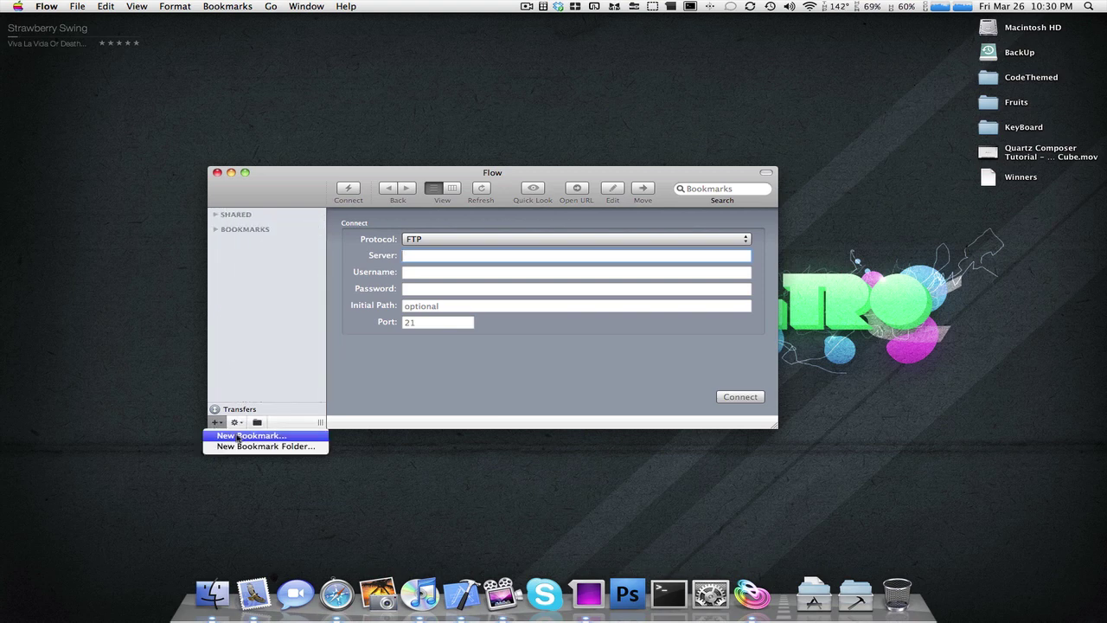
left_click(243, 373)
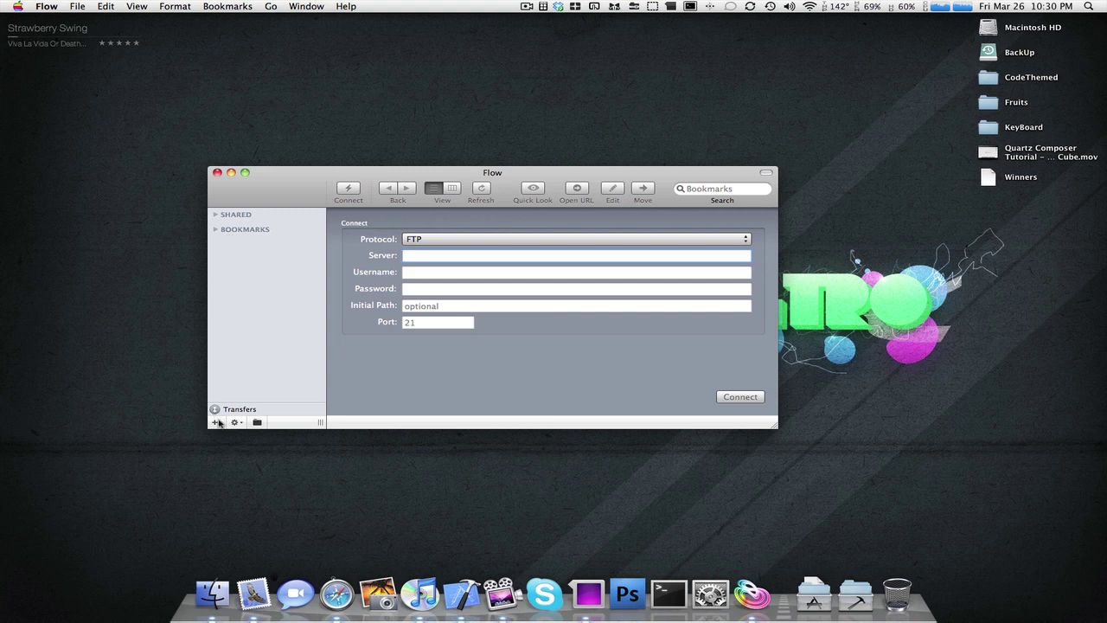
left_click(217, 409)
left_click(213, 409)
Step: Create a new bookmark folder and rename it Sites
left_click(216, 422)
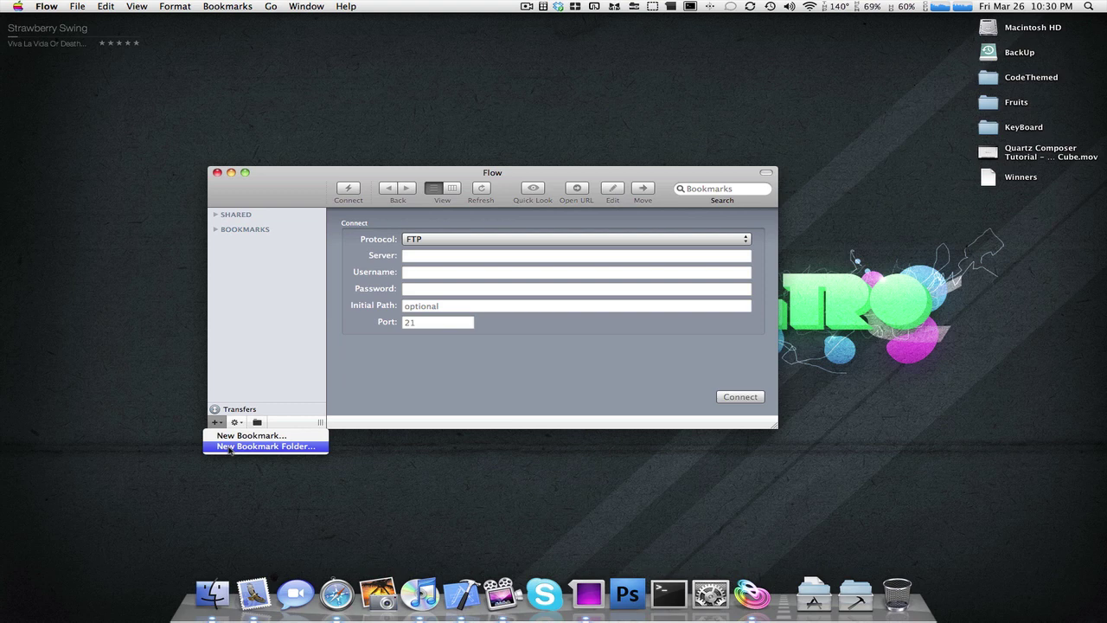
left_click(231, 447)
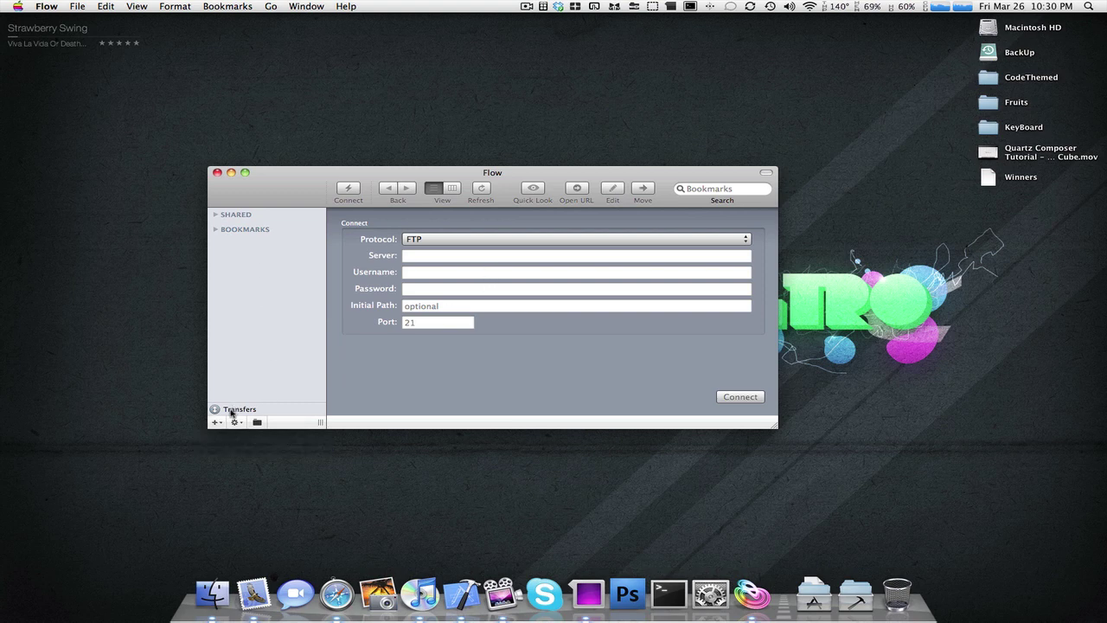
left_click(216, 230)
left_click(257, 242)
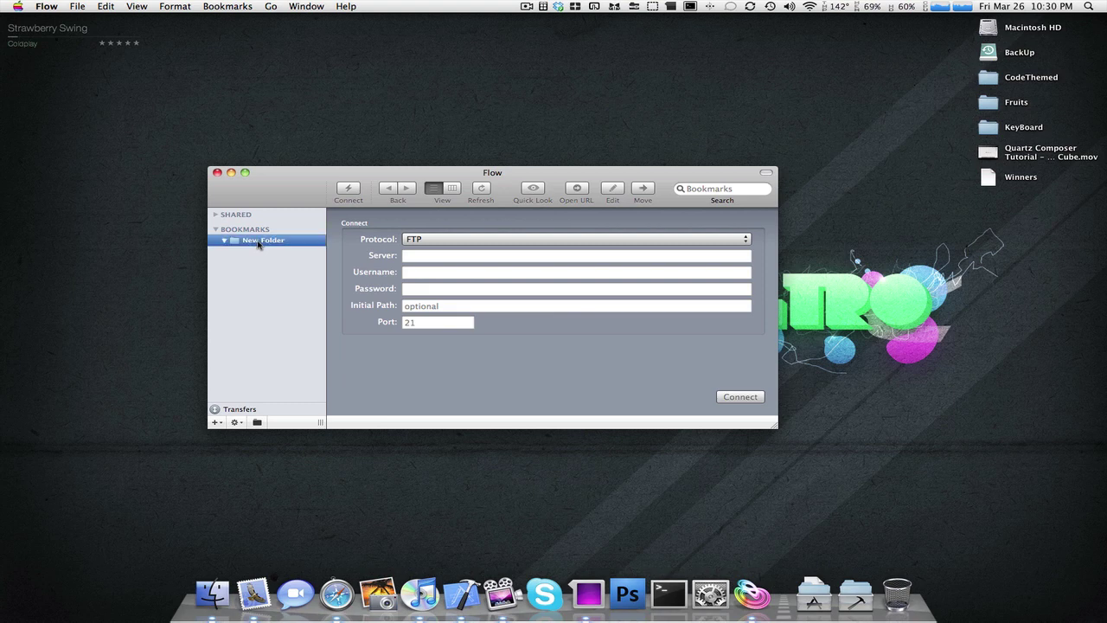
left_click(258, 243)
type("St")
type("ites")
key("Return")
Step: Save a FoneBot bookmark for server fonebot.org with its login, then drag it into Sites
left_click(217, 422)
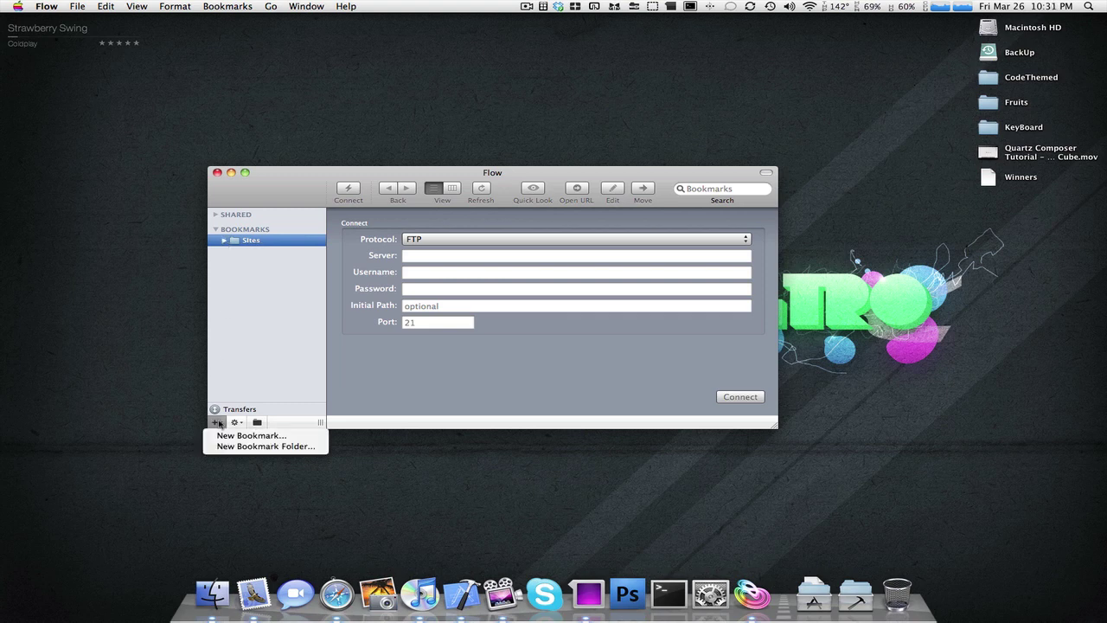
left_click(250, 435)
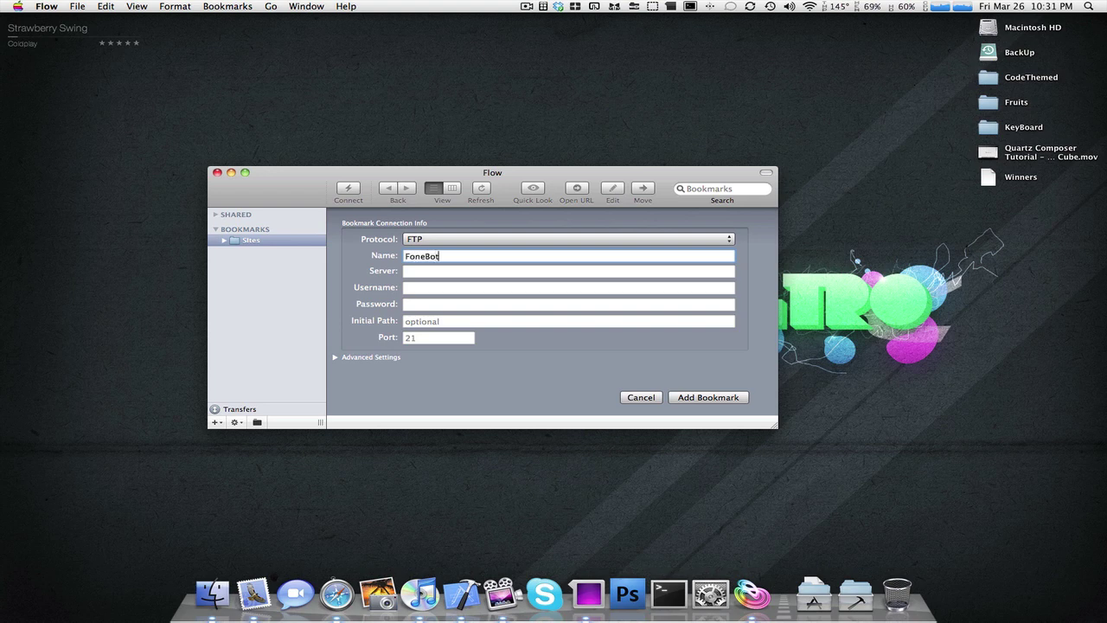
key("Tab")
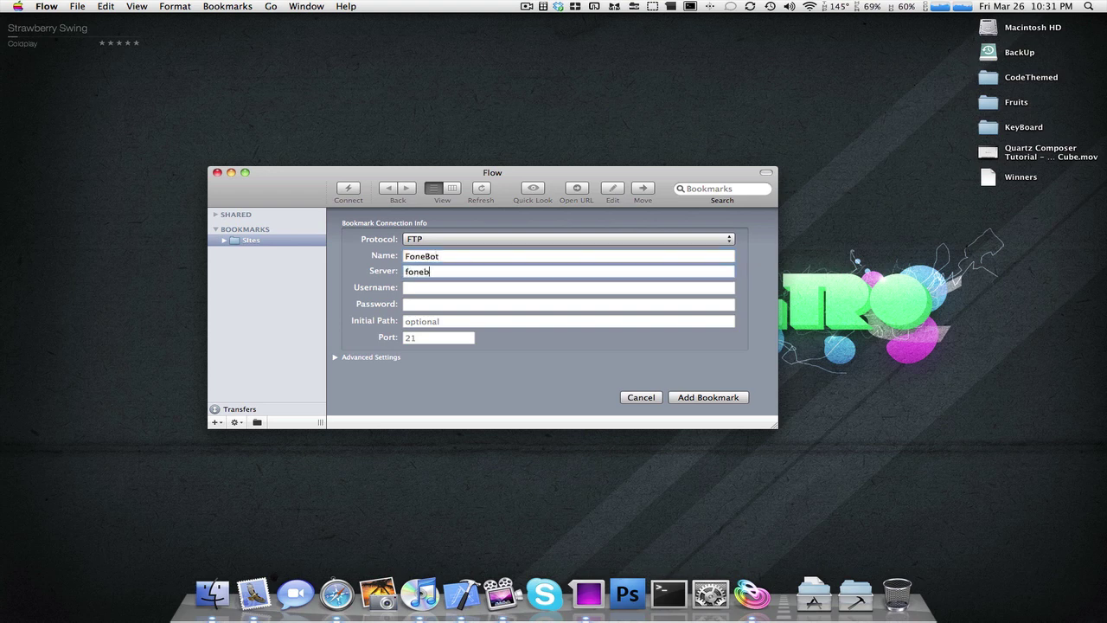
key("Tab")
type("fon")
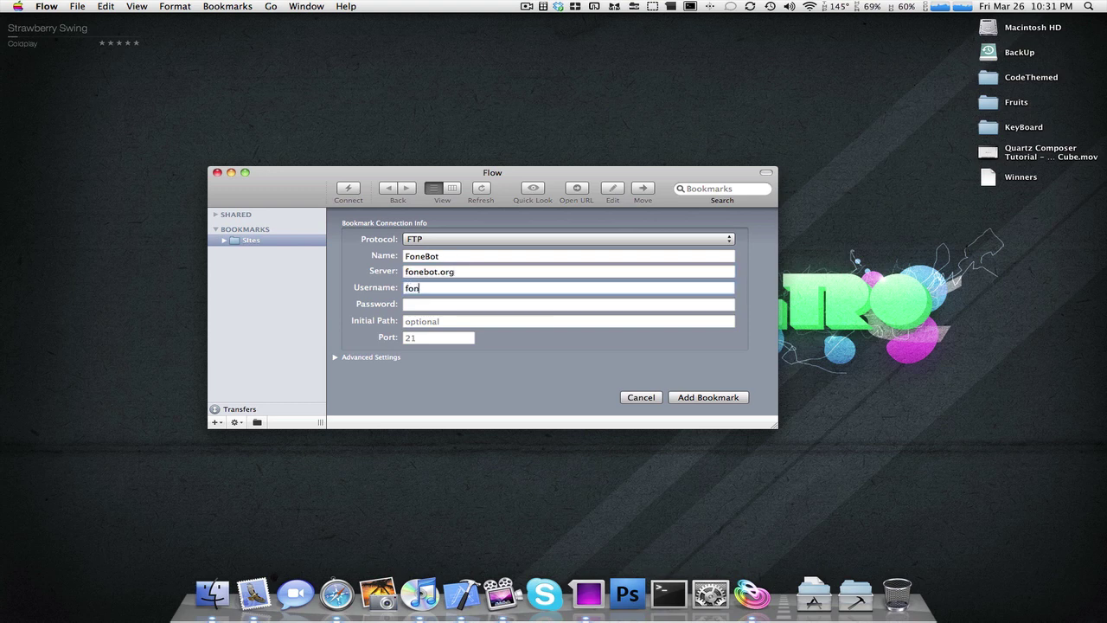
type("ebo")
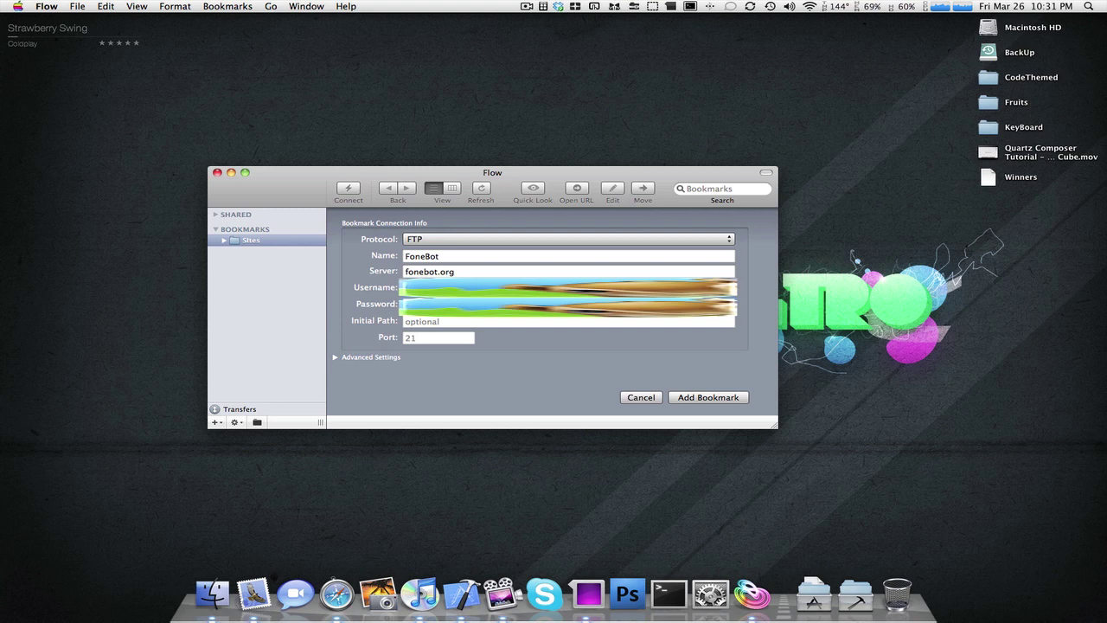
left_click(694, 399)
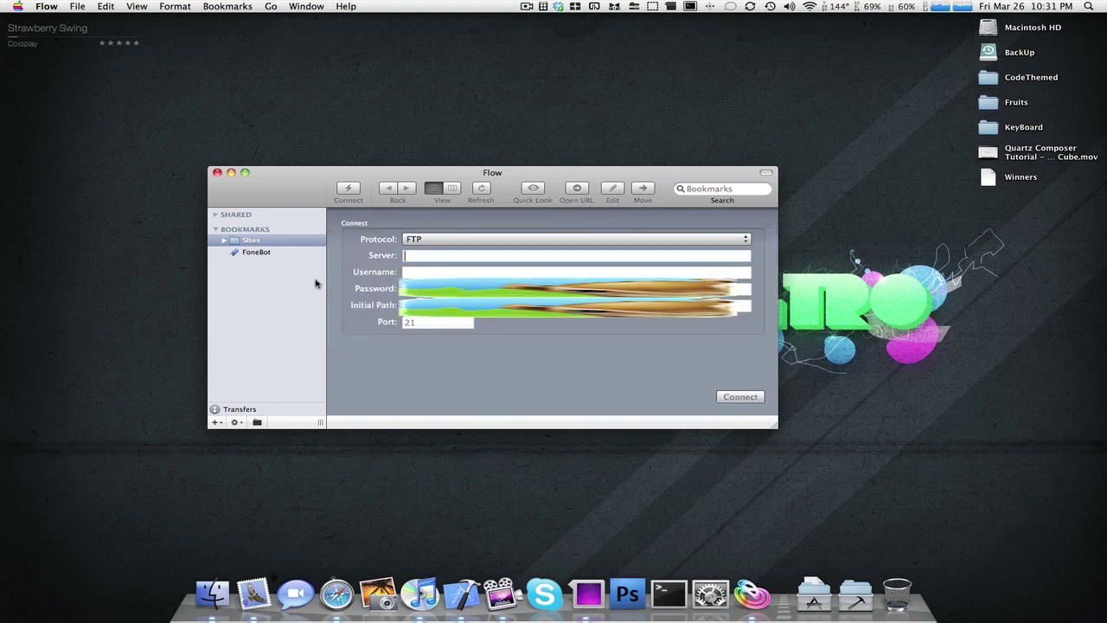
left_click_drag(242, 255, 227, 244)
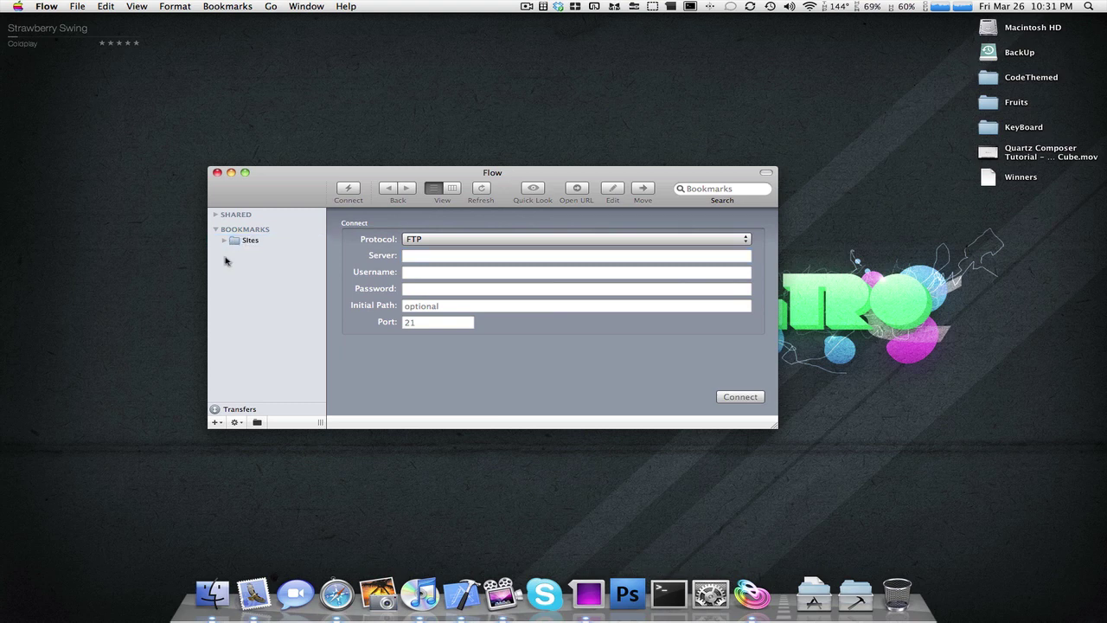
left_click(225, 240)
Step: Connect to FoneBot and open its public_html folder
double_click(258, 253)
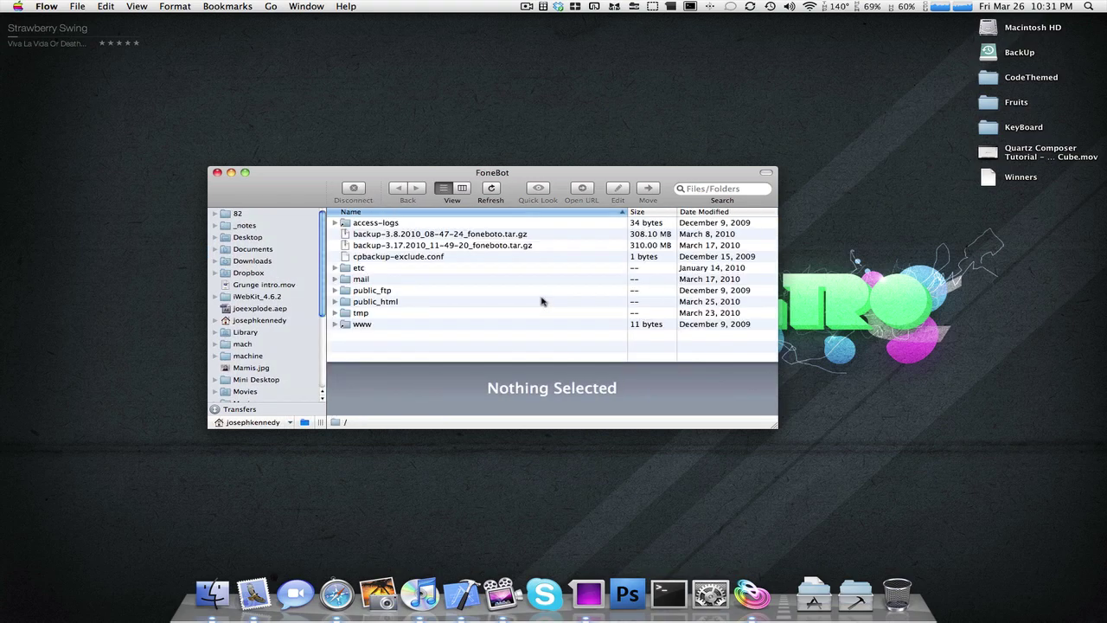
left_click_drag(555, 177, 504, 188)
double_click(309, 312)
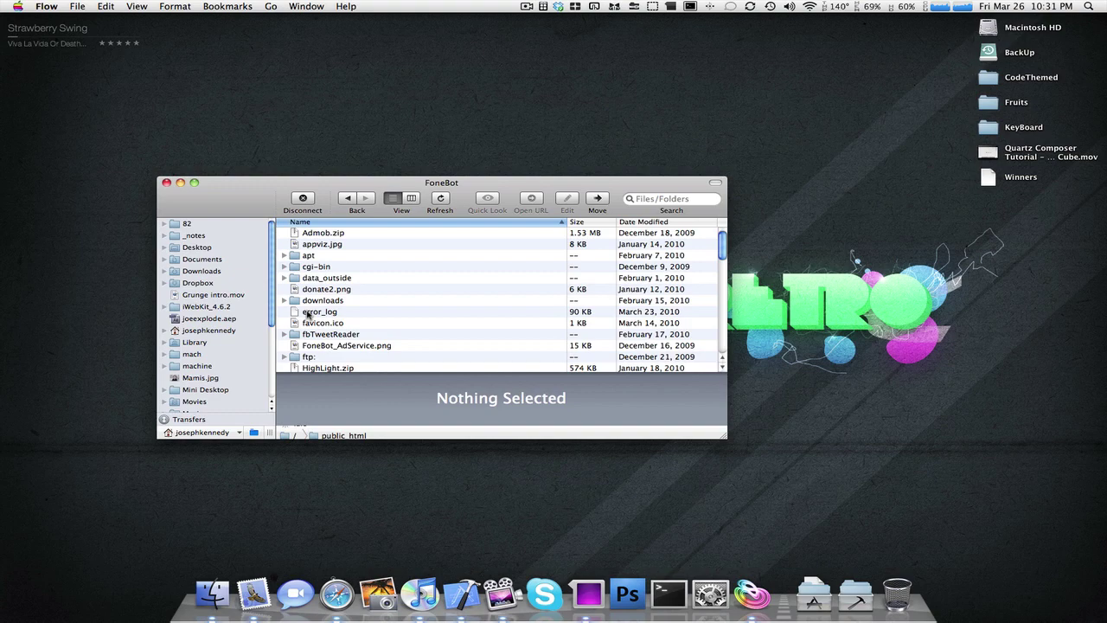
scroll(308, 315, "down", 15)
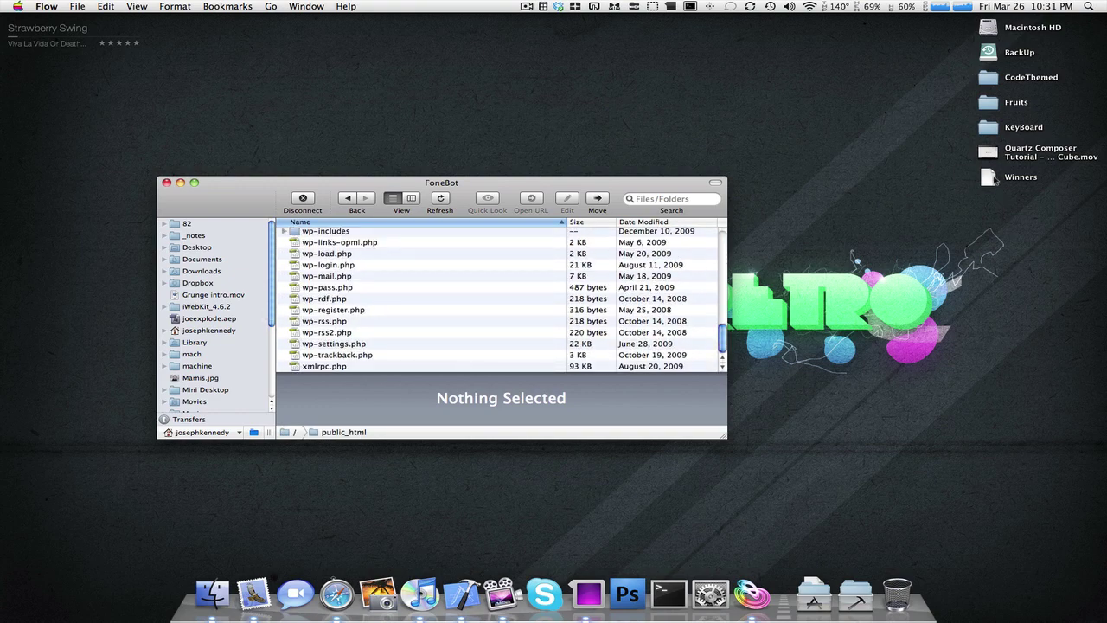
Step: Drag the Winners file from the desktop into public_html and select the uploaded file
left_click_drag(995, 179, 541, 286)
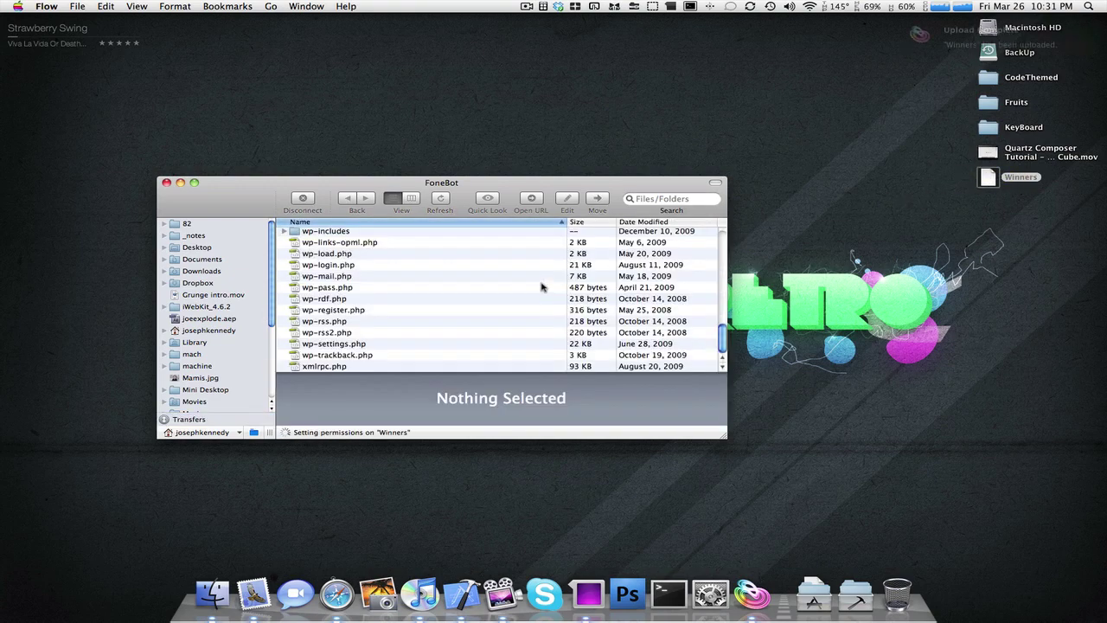
scroll(422, 270, "up", 10)
scroll(422, 271, "down", 5)
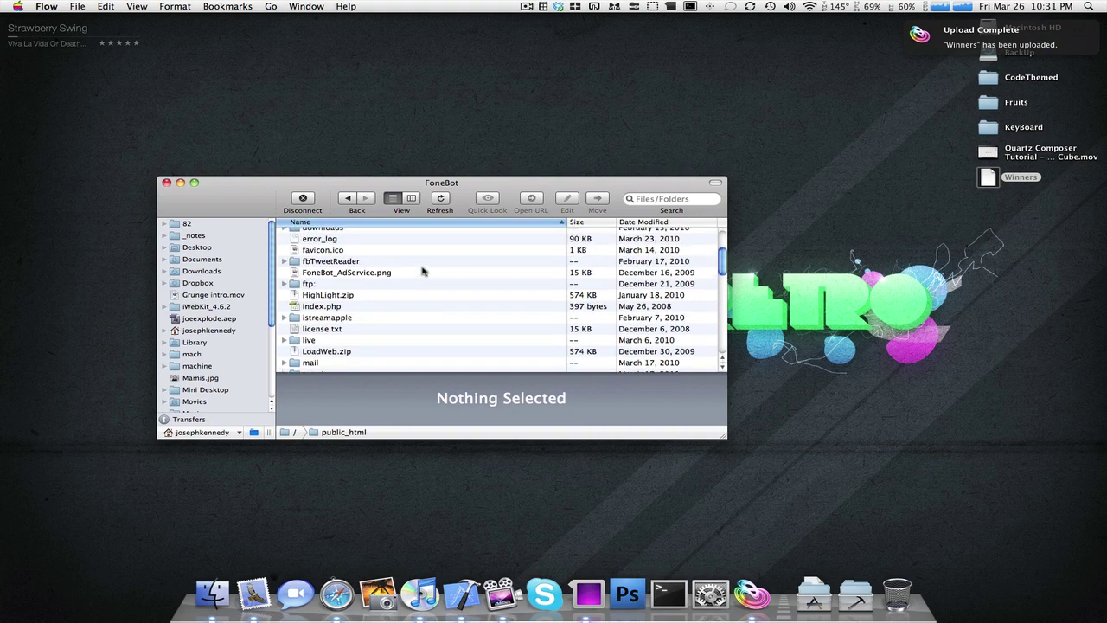
scroll(422, 270, "down", 2)
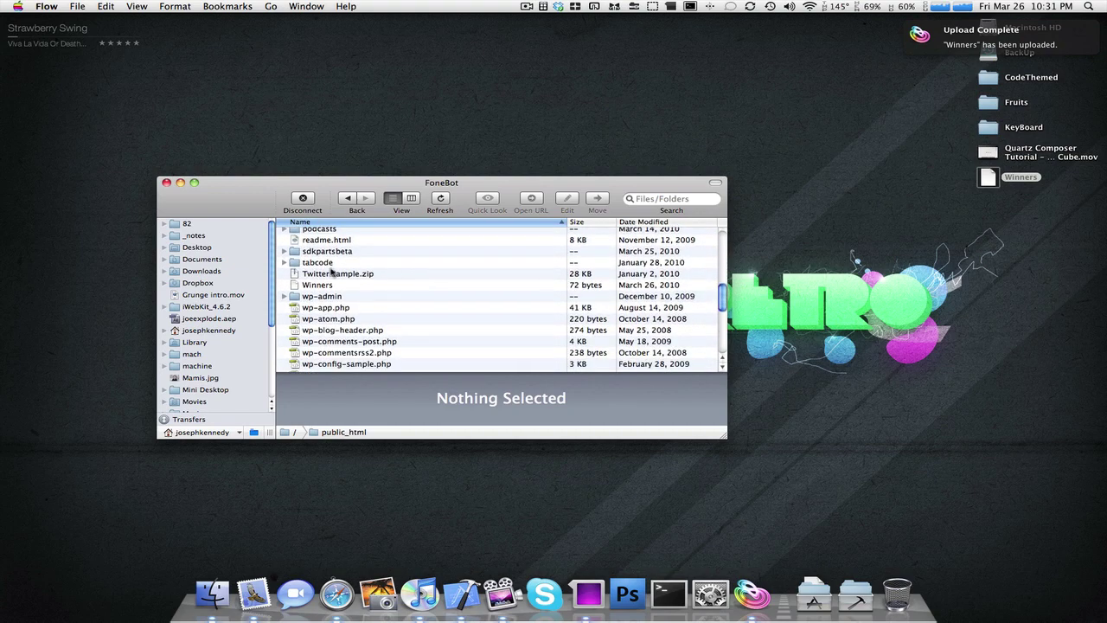
left_click(316, 286)
Step: Load fonebot.org/Winners in Safari
left_click(330, 595)
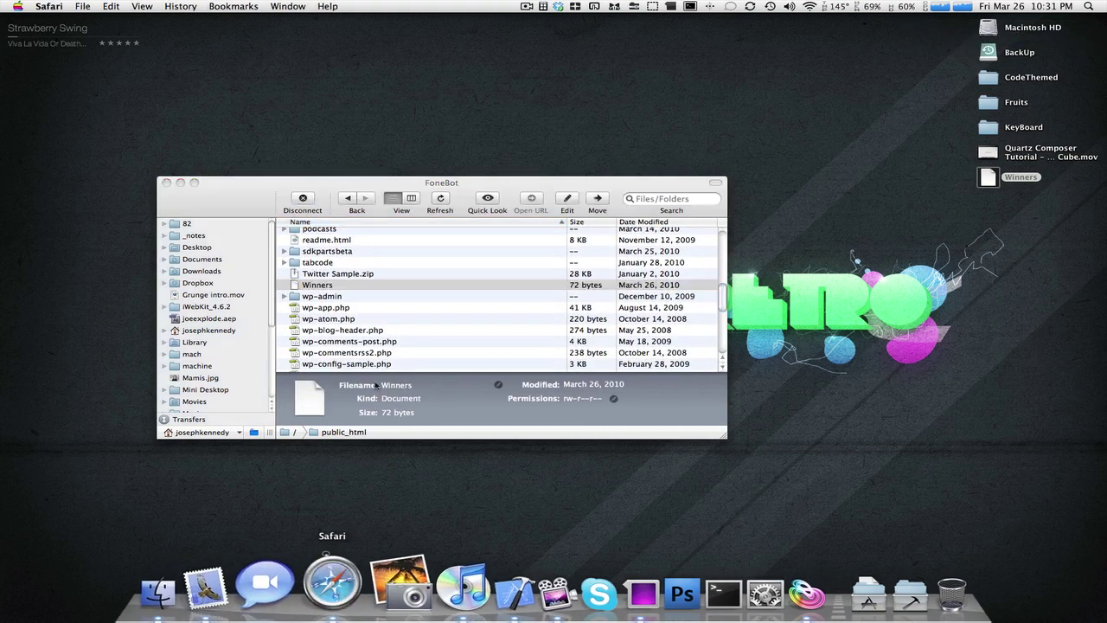
type("fo")
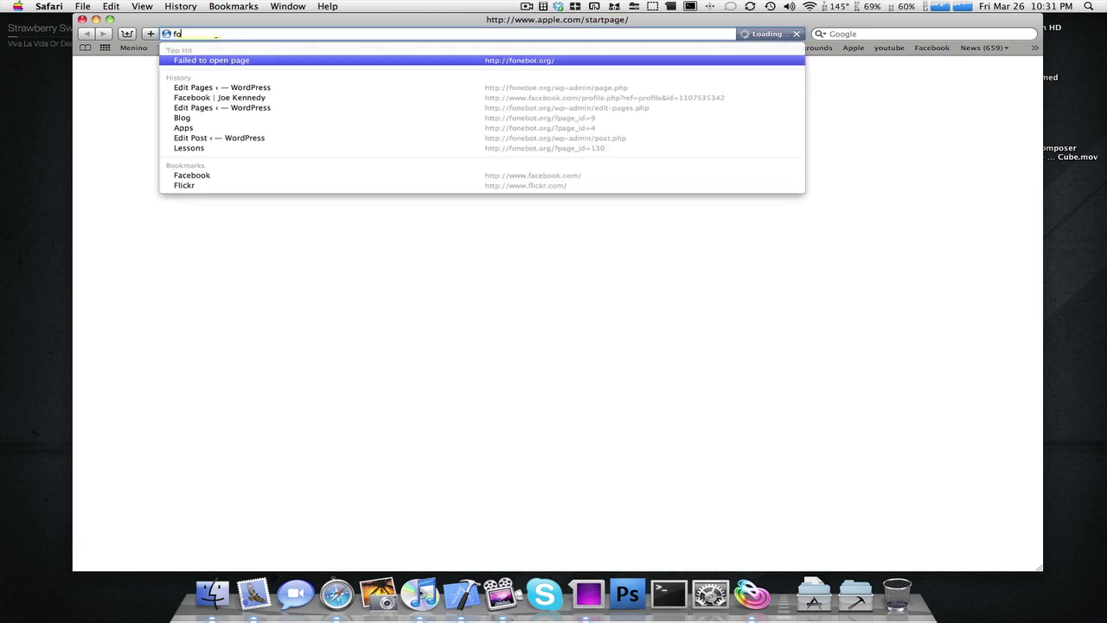
type("nebot.org/Wi")
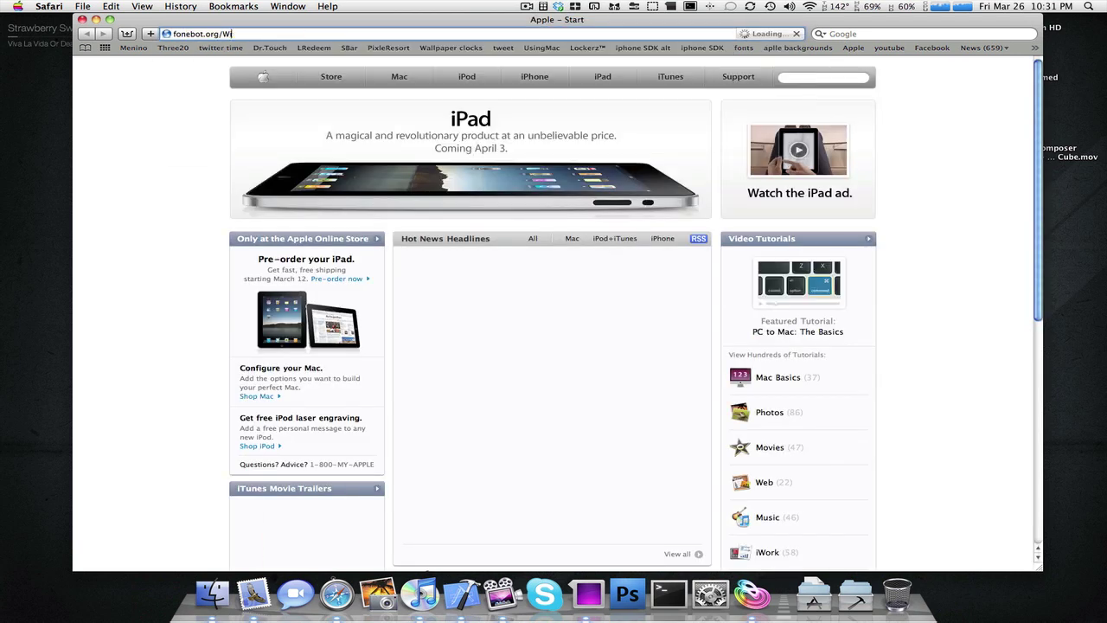
type("nners")
key("Return")
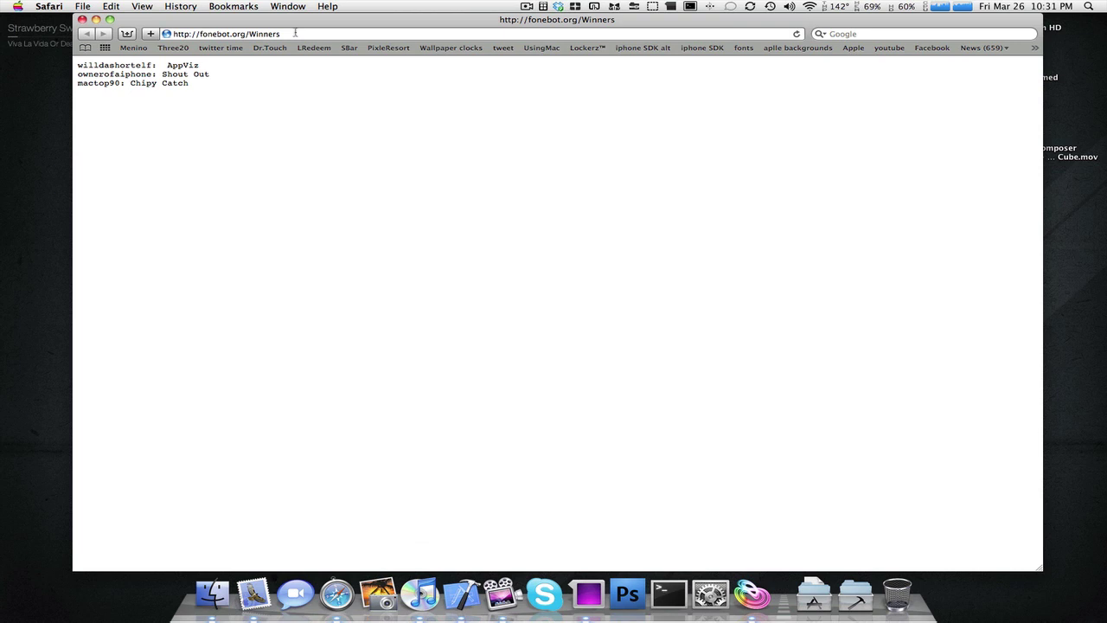
Step: Check the three winner lines, close Safari, and bring Flow's FoneBot window forward
triple_click(186, 84)
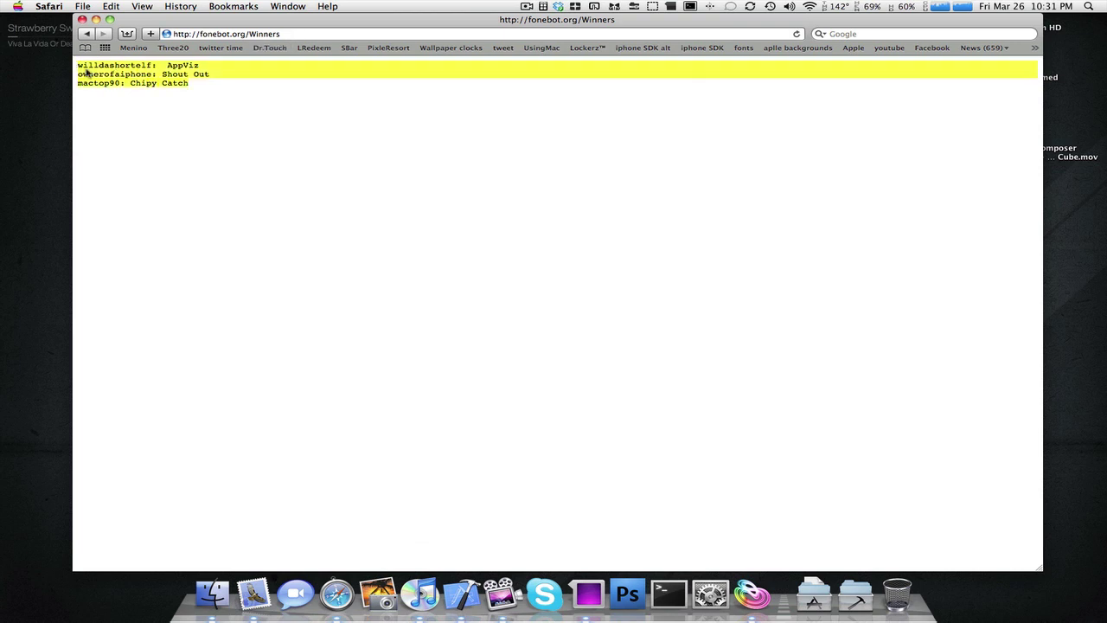
left_click(136, 70)
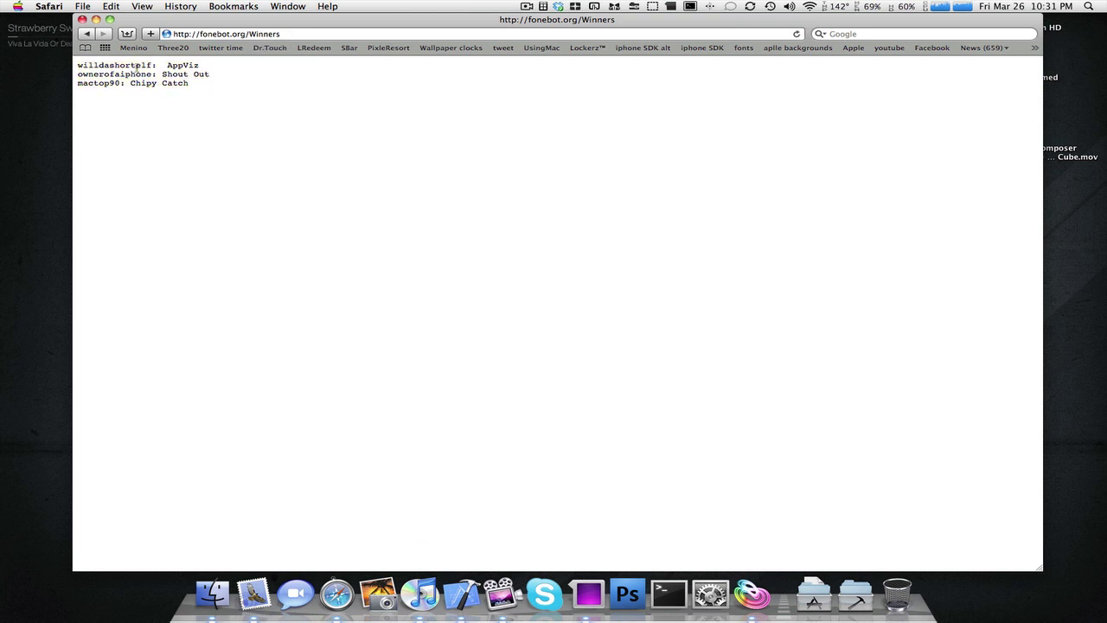
left_click(83, 19)
left_click(326, 289)
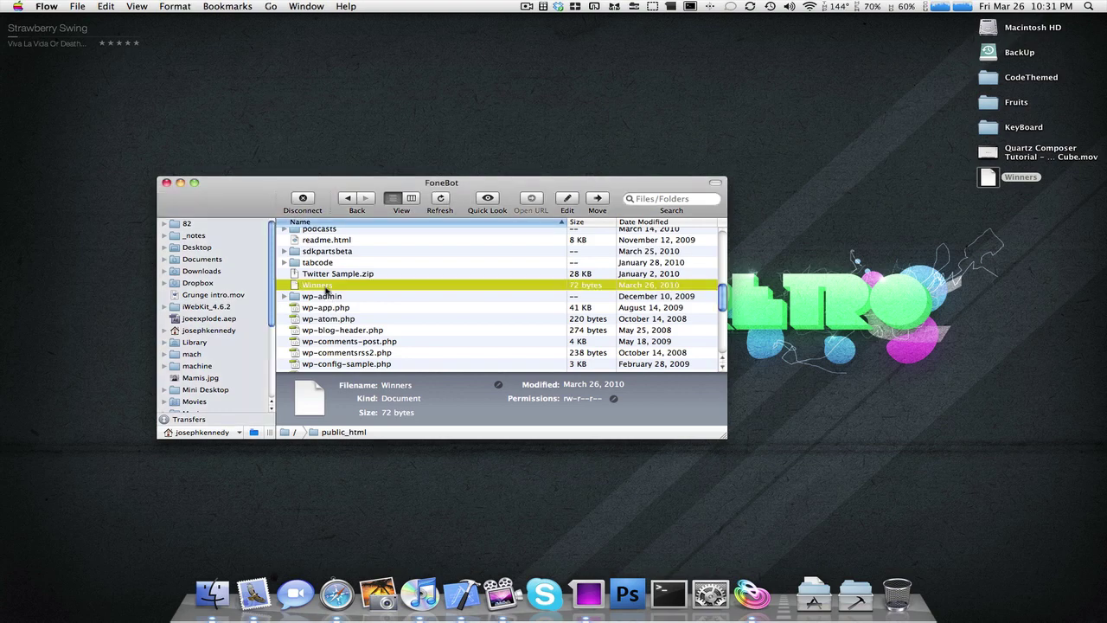
Step: Delete the Winners file from public_html and confirm the permanent deletion
right_click(328, 288)
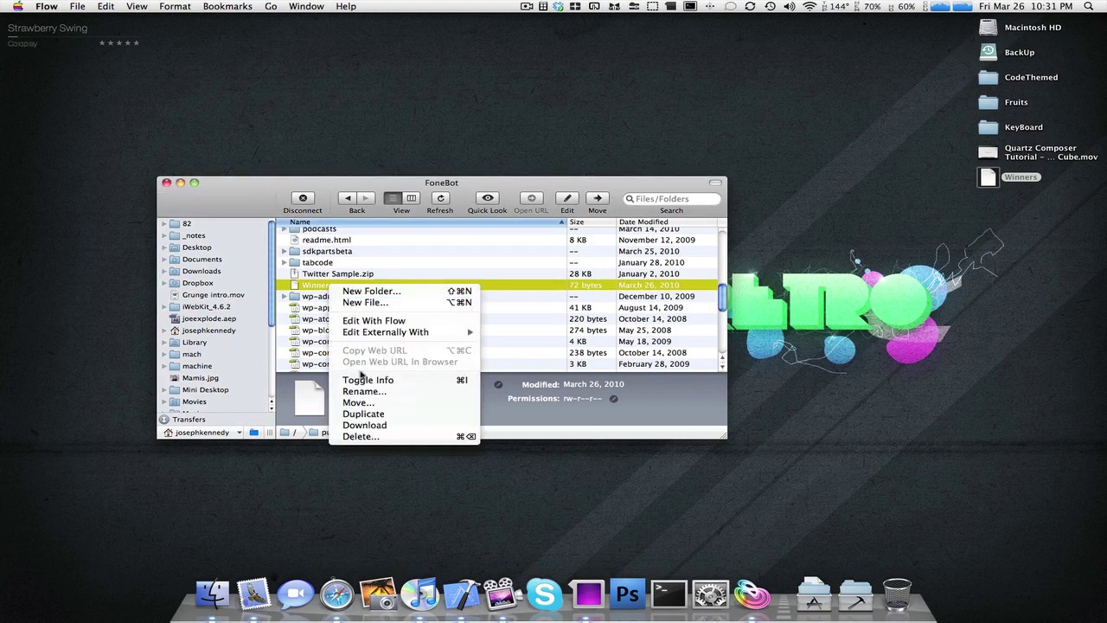
left_click(467, 437)
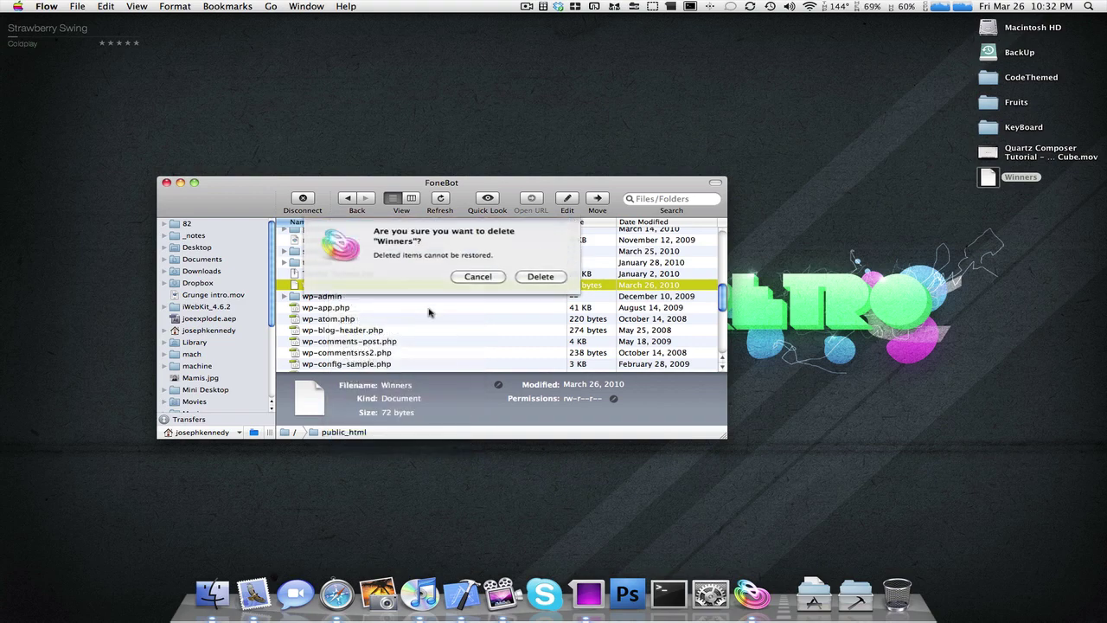
left_click(538, 279)
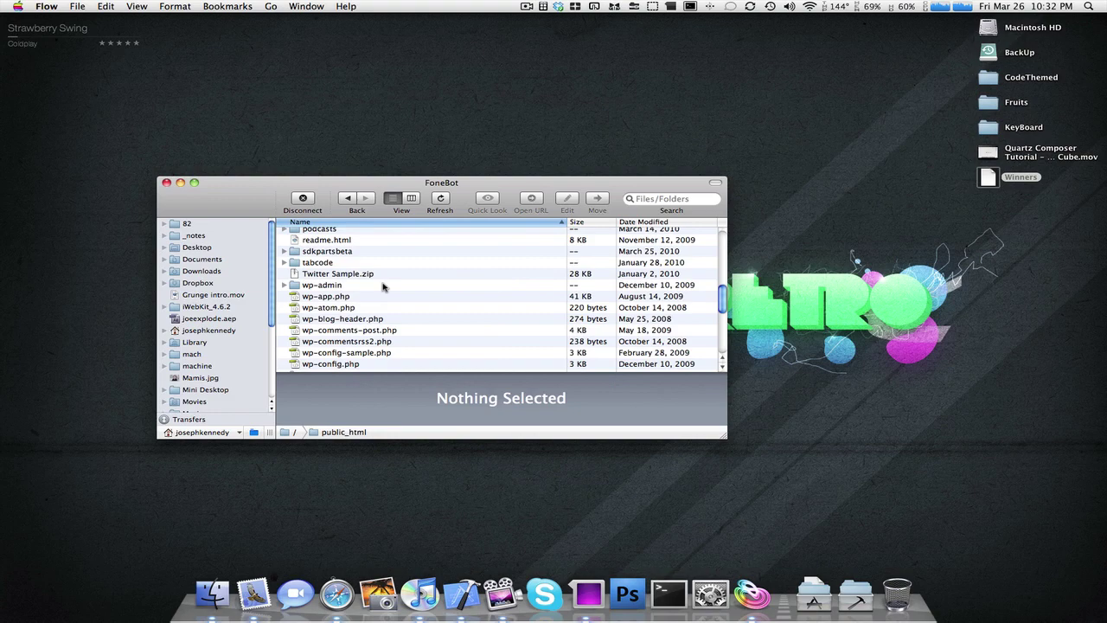
Step: Disconnect from FoneBot and start a new bookmark named iPod for server 192.168.1.113
left_click(302, 198)
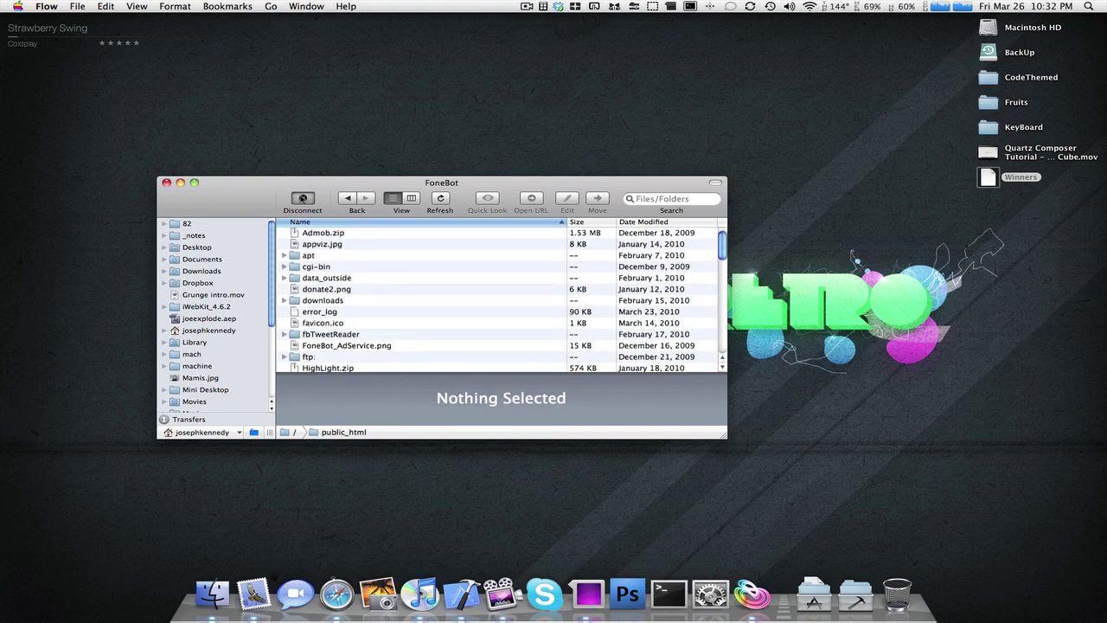
left_click(167, 432)
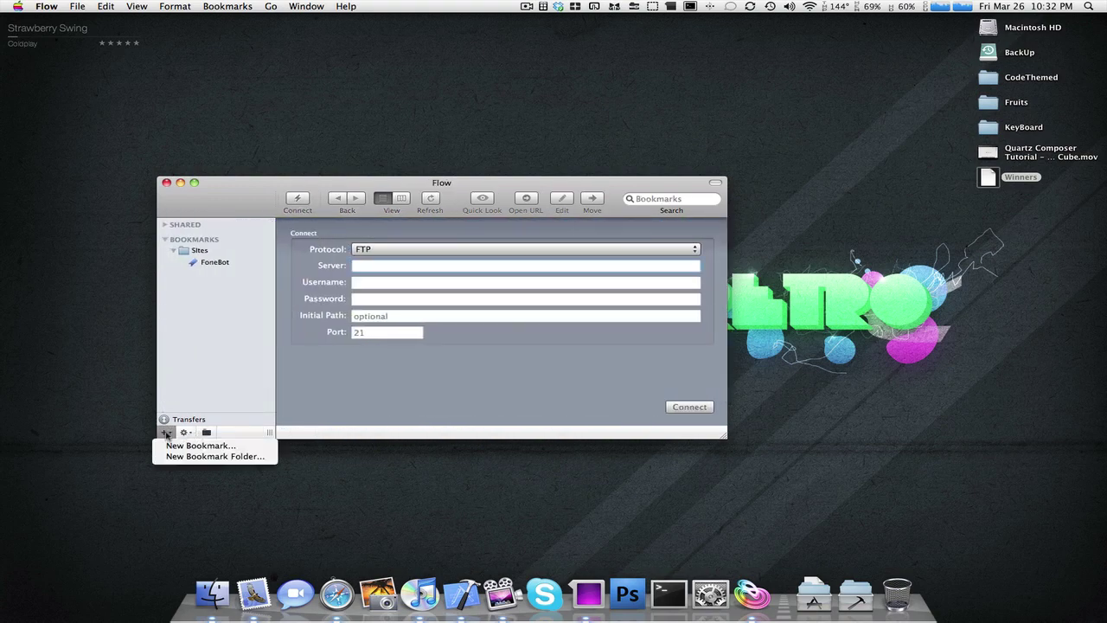
left_click(199, 445)
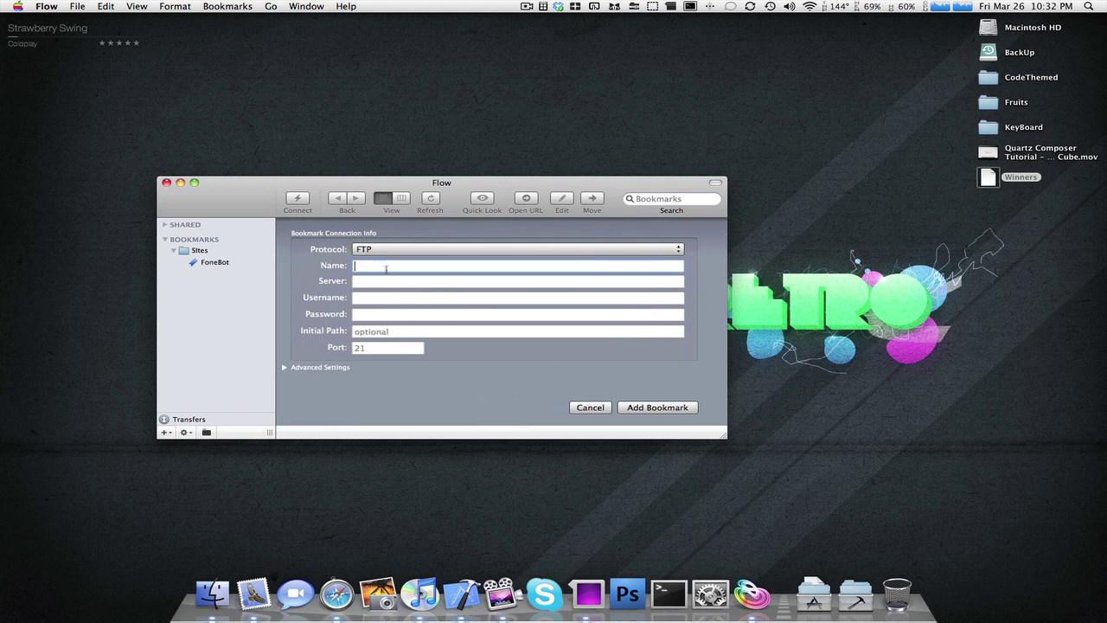
type("iPod")
key("Tab")
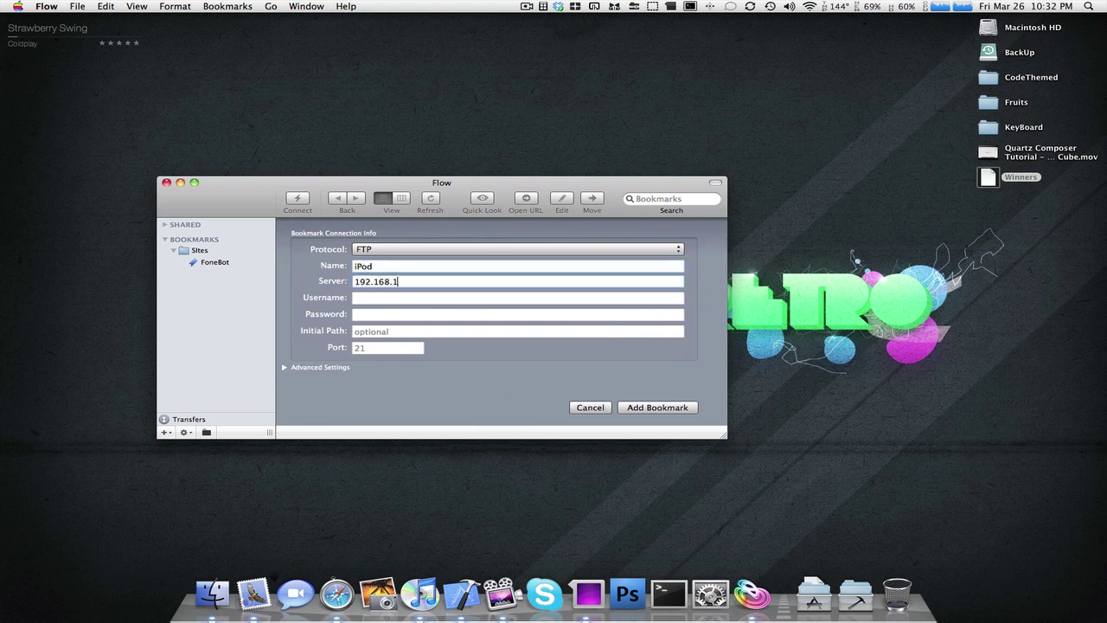
type("192.168.1.113")
Step: Set username root and protocol SFTP, save the iPod bookmark, and move it beside the Sites folder
key("Tab")
type("root")
key("Tab")
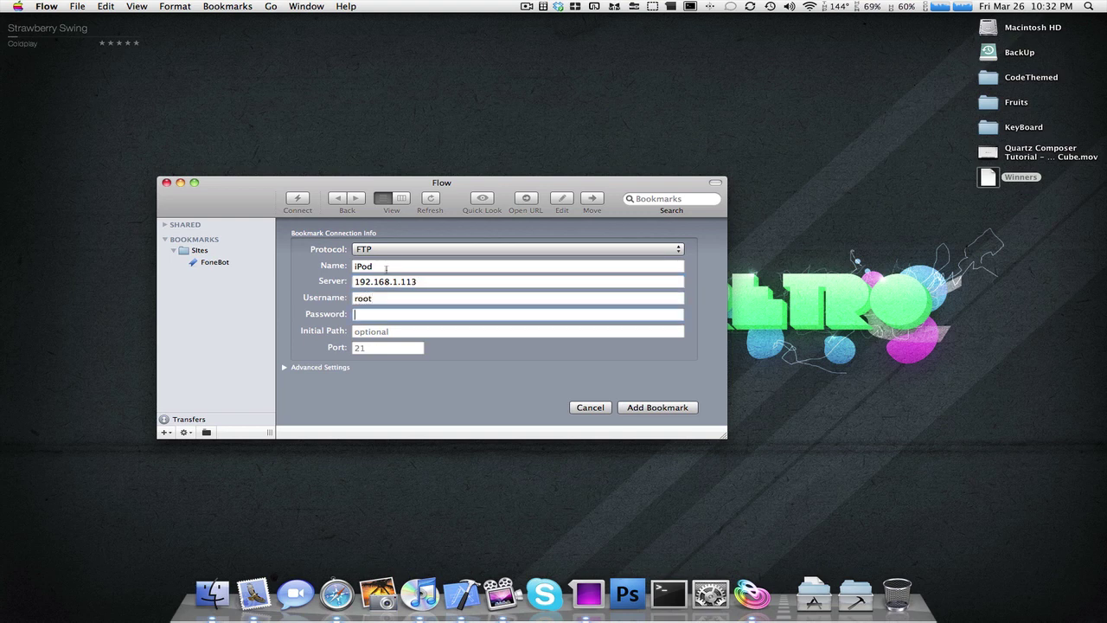
left_click(383, 249)
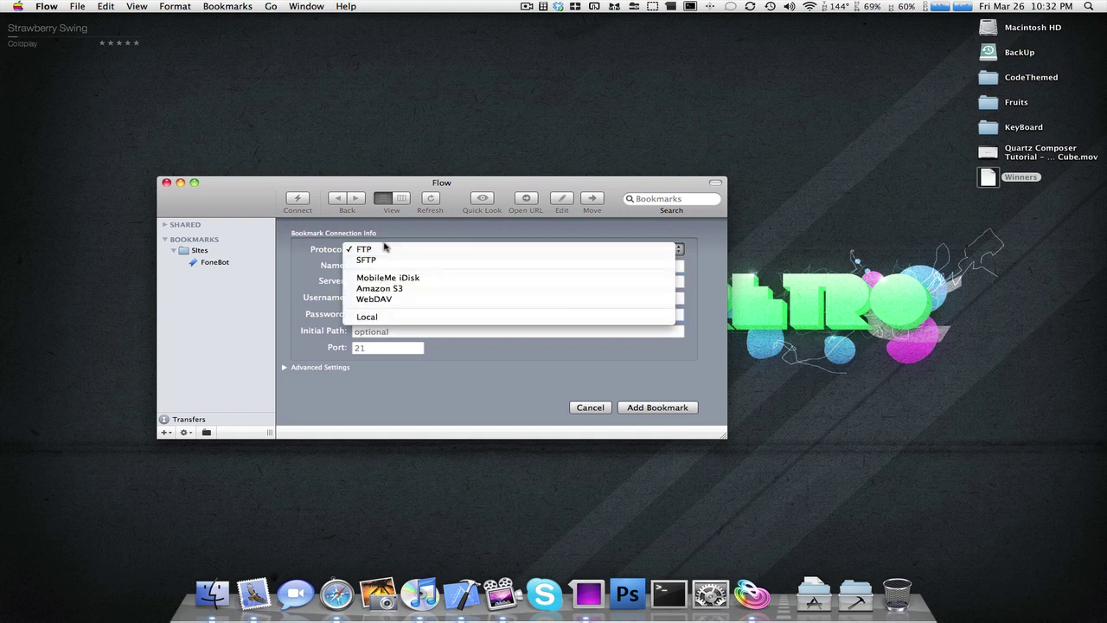
left_click(380, 262)
left_click(658, 406)
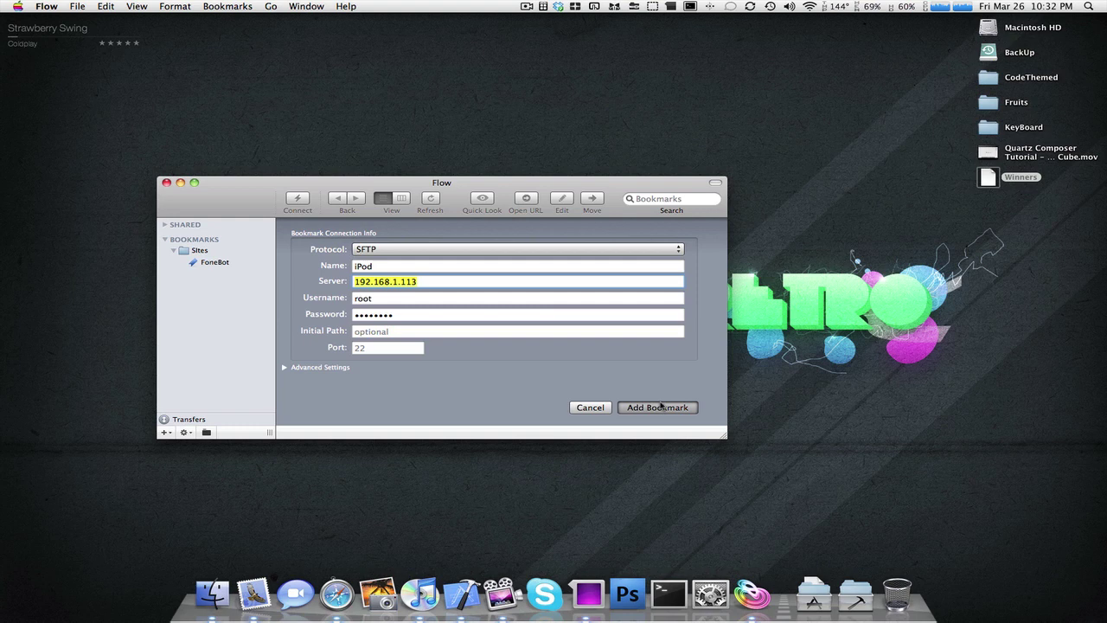
mouse_move(185, 277)
left_mouse_down()
mouse_move(183, 248)
mouse_move(181, 275)
left_mouse_up()
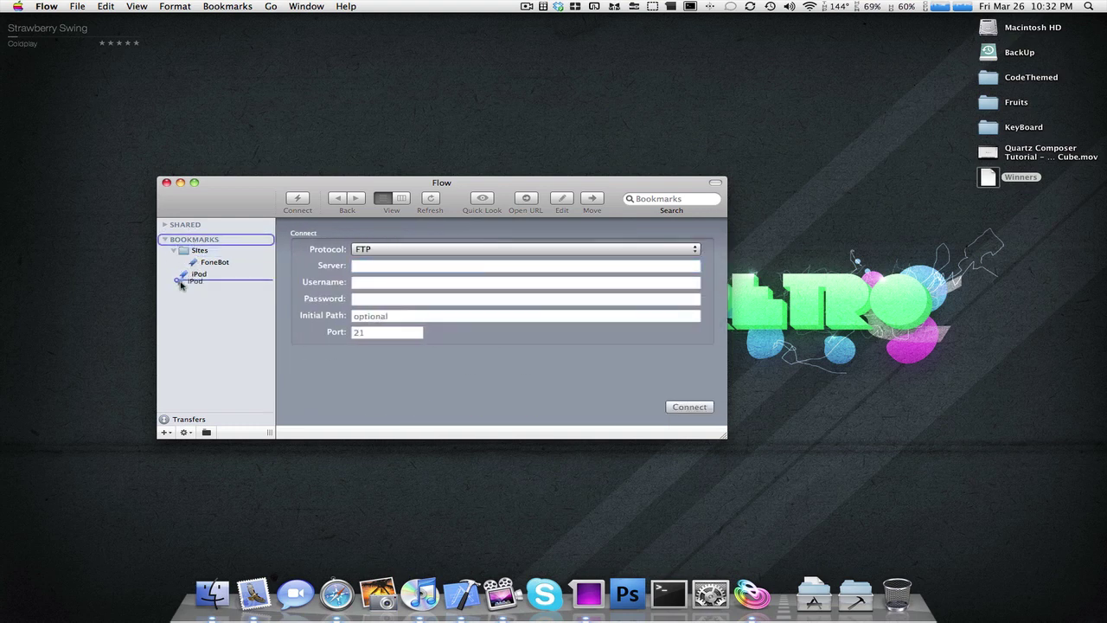
left_click(173, 251)
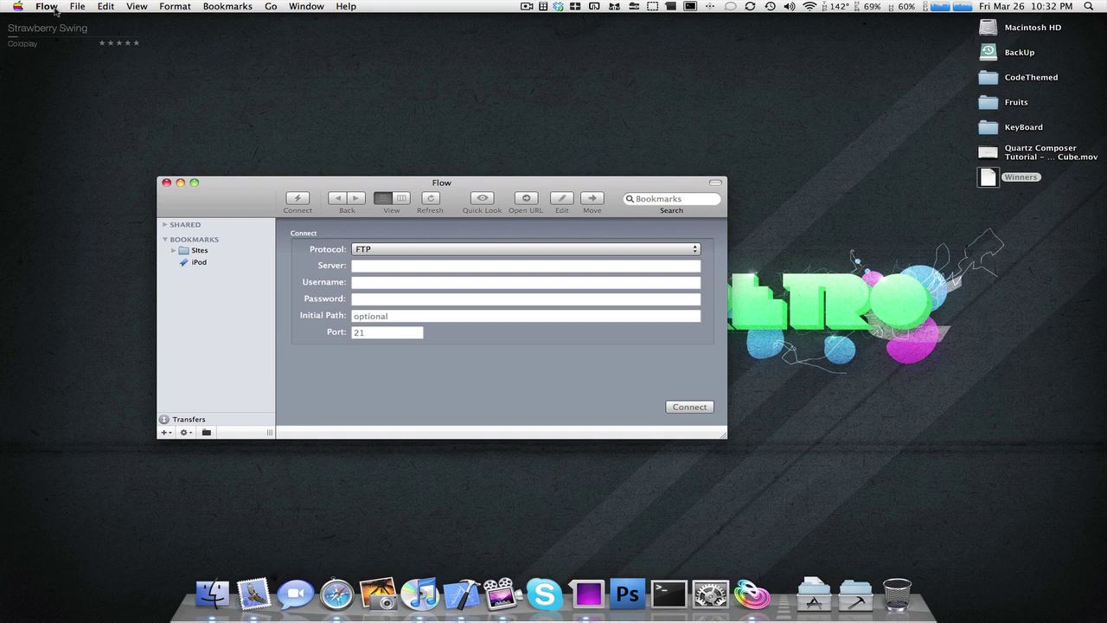
Step: Open Flow's Preferences from the application menu and reposition the window
left_click(47, 6)
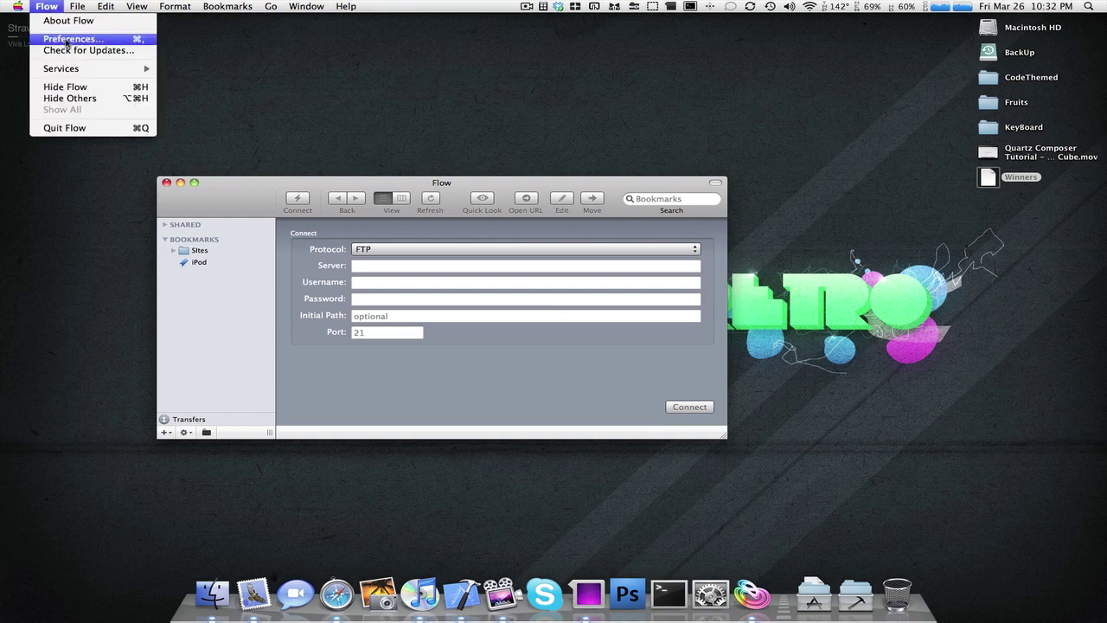
left_click(52, 37)
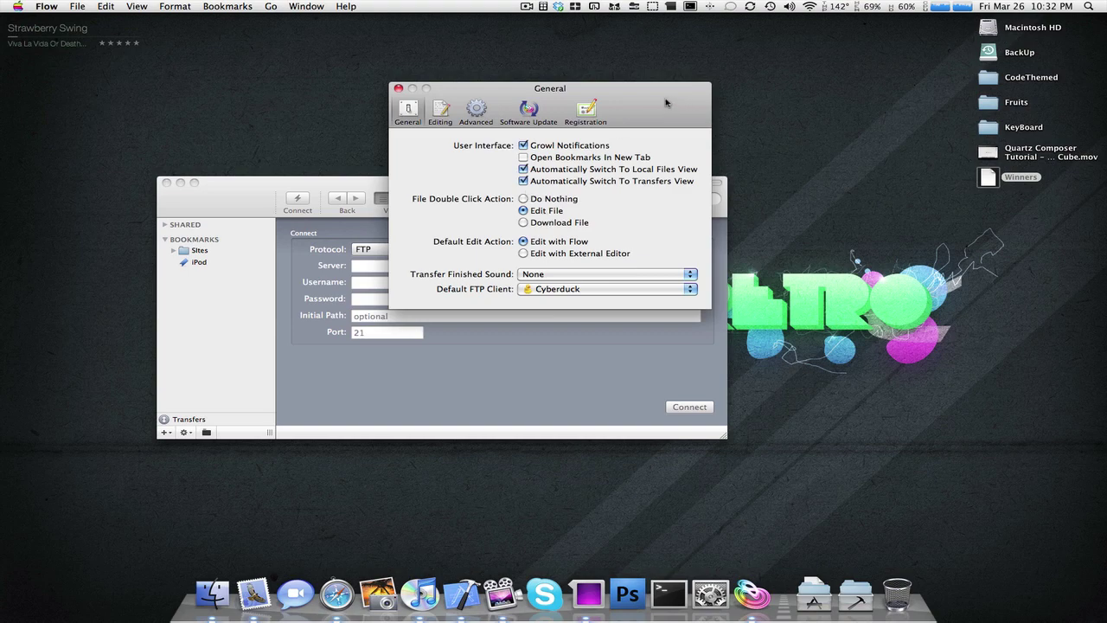
left_click_drag(666, 103, 816, 109)
left_click(935, 225)
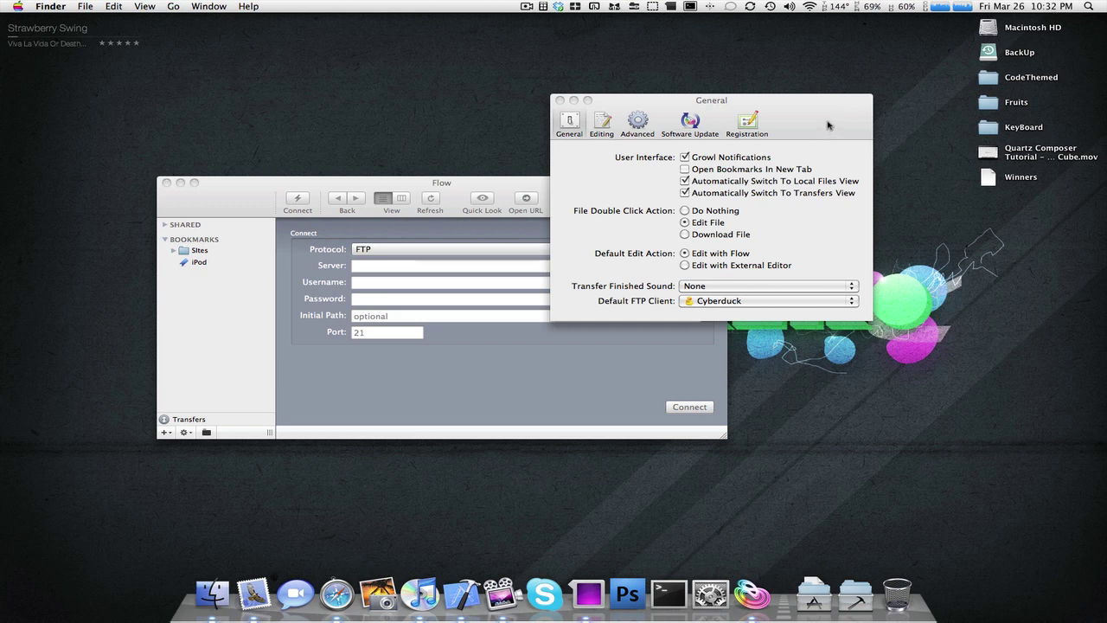
left_click_drag(826, 124, 769, 90)
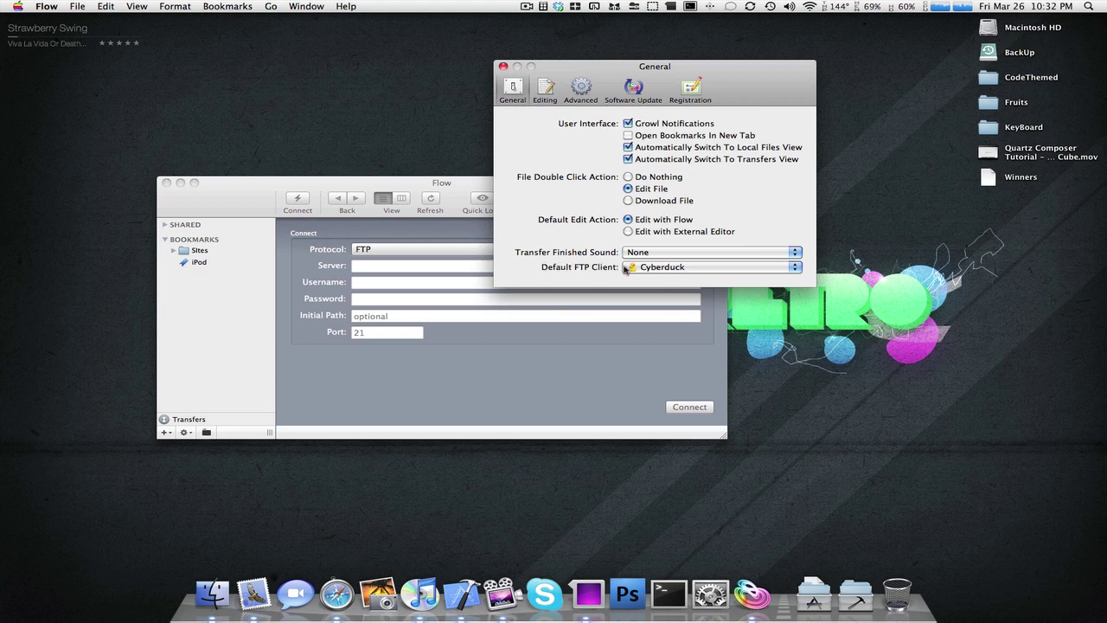
Step: Make Flow the default FTP client, choose Edit with External Editor, and show the Editing pane
left_click(685, 268)
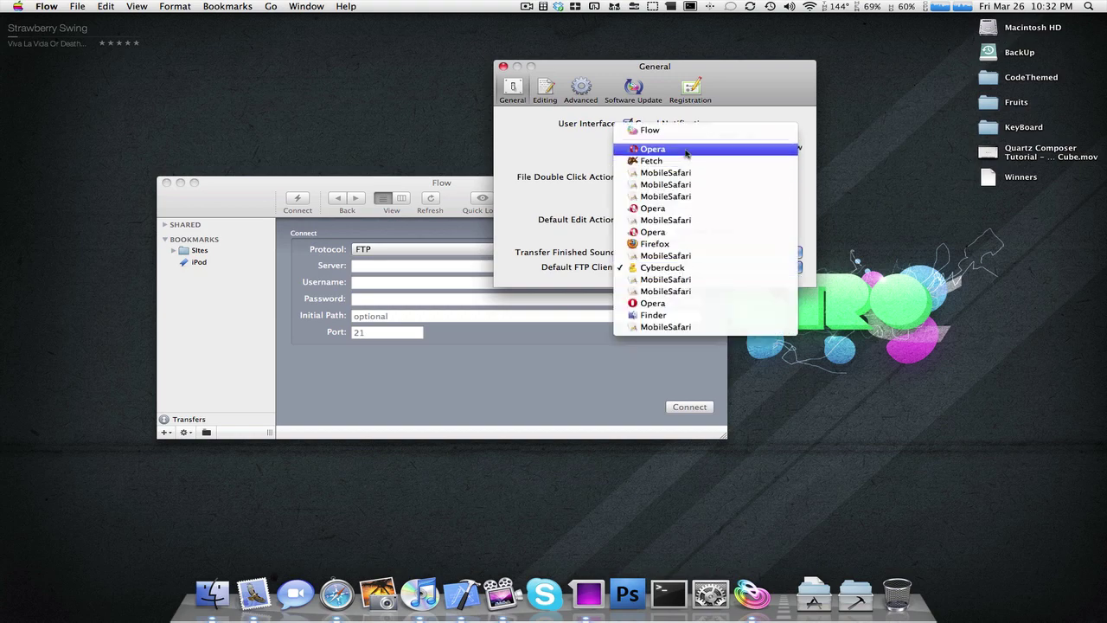
left_click(683, 131)
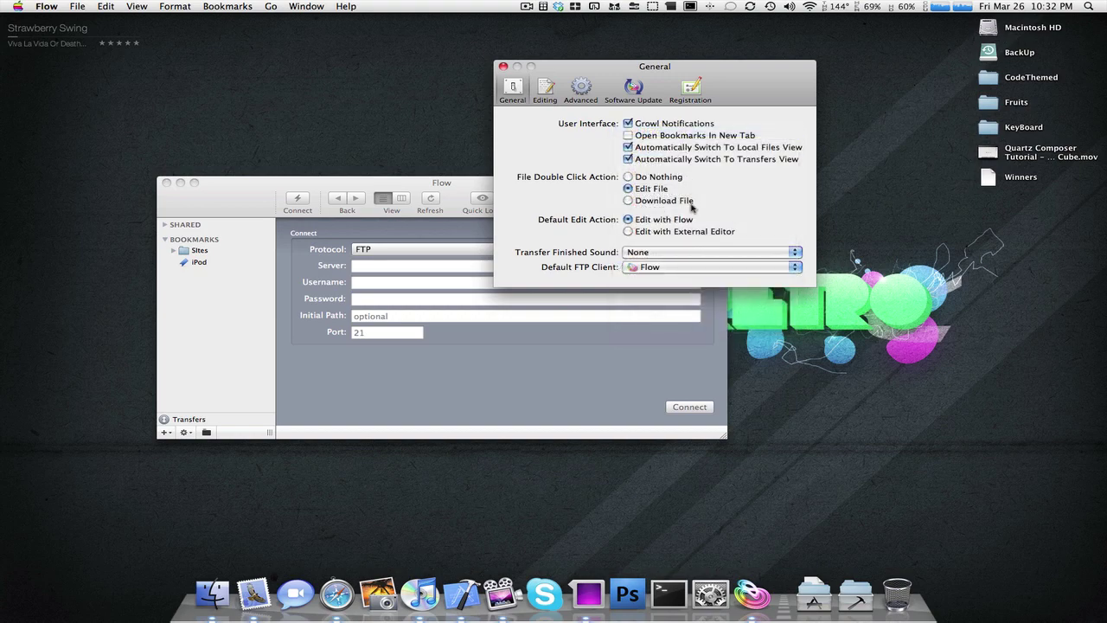
left_click(632, 232)
left_click(550, 94)
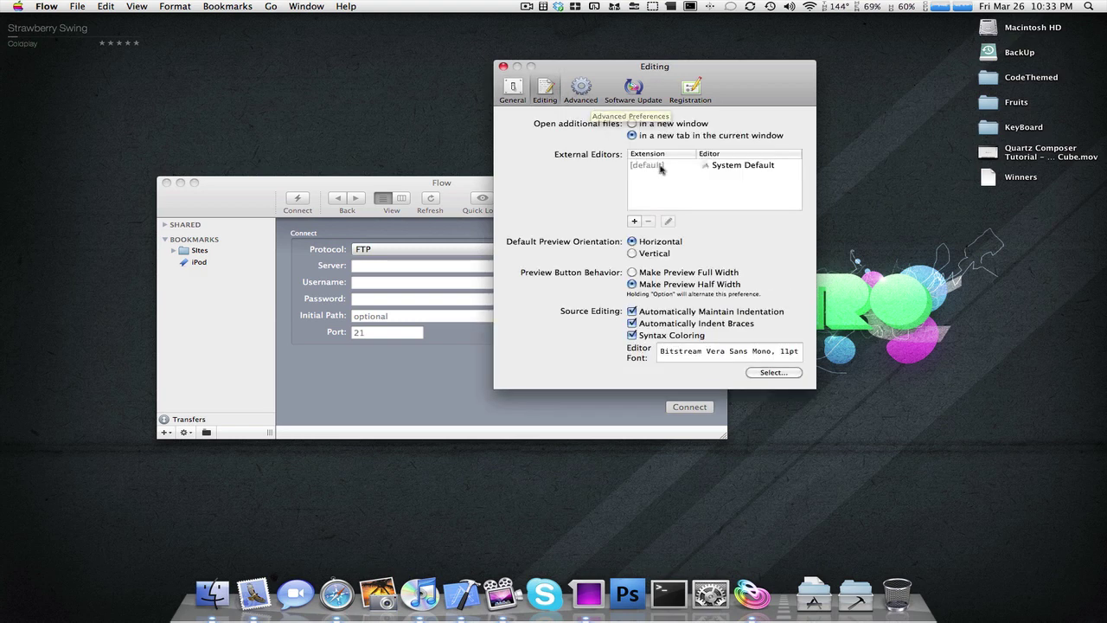
Step: Add a trial External Editors entry, cancel its application choice, and remove it, keeping System Default
left_click(662, 169)
left_click(673, 183)
left_click(668, 170)
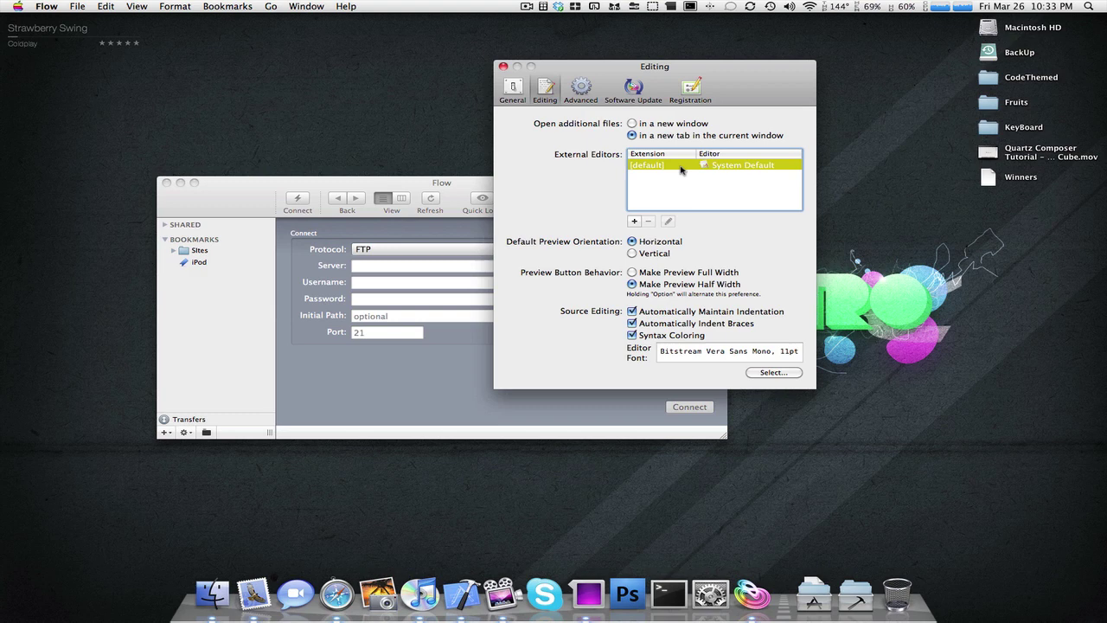
left_click(666, 181)
left_click(636, 222)
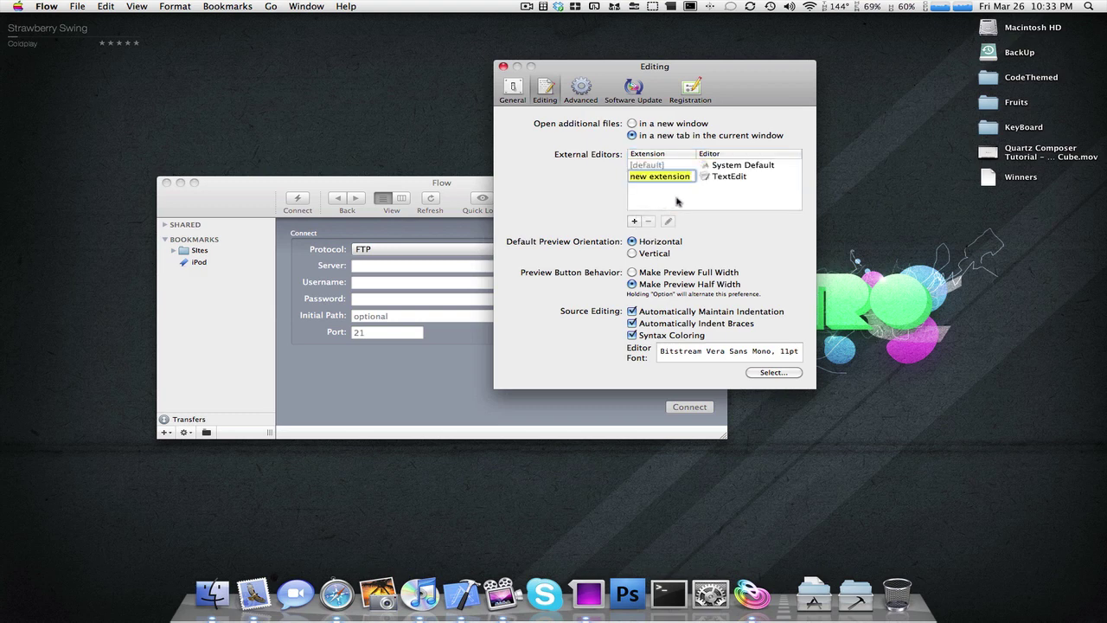
left_click(704, 193)
left_click(682, 179)
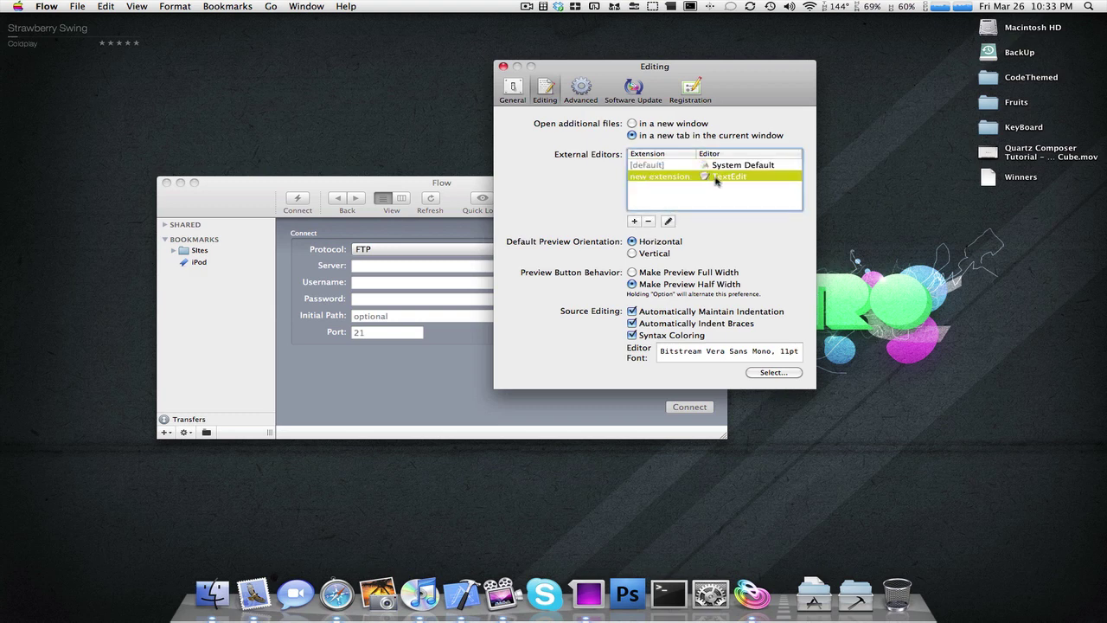
left_click(665, 221)
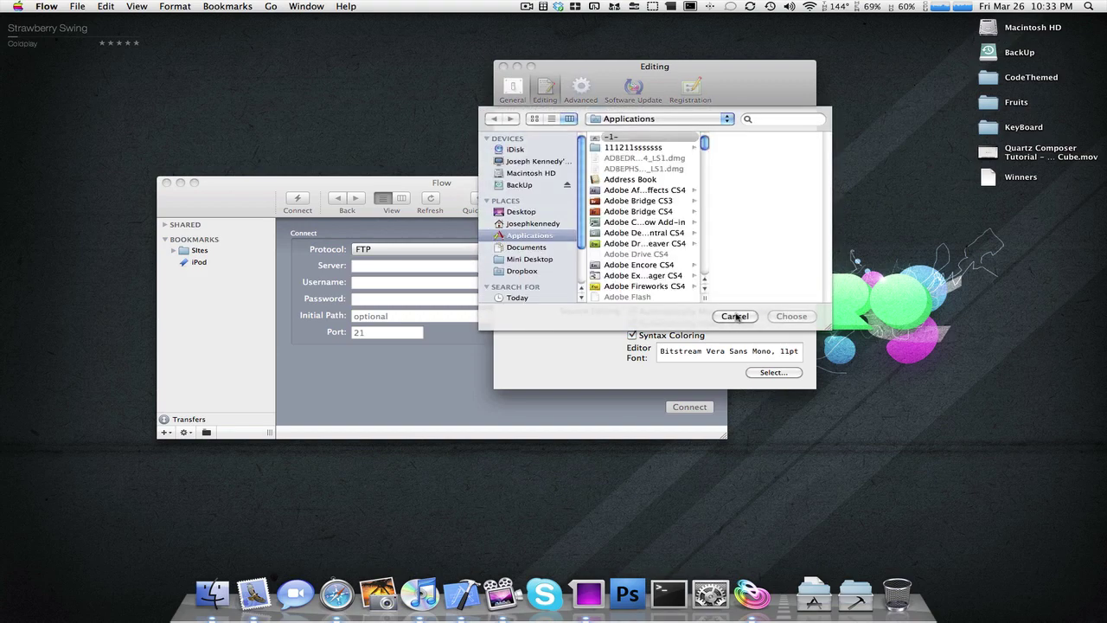
left_click(733, 315)
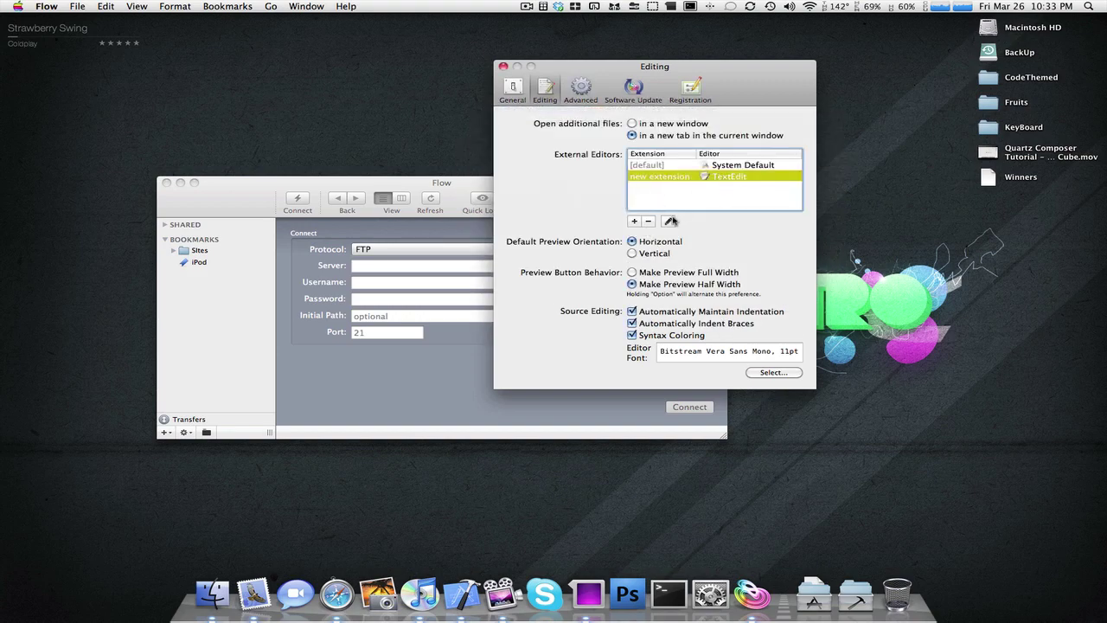
left_click(647, 221)
Step: Browse the Advanced, Software Update, Registration, General and Editing panes, then close Preferences
left_click(583, 87)
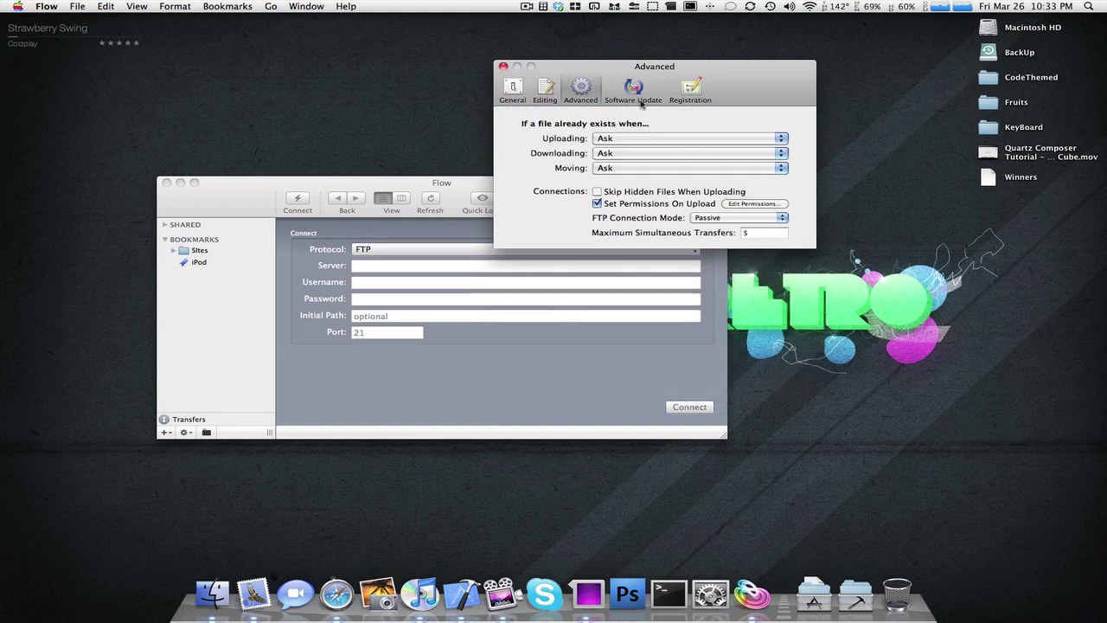
left_click(640, 86)
left_click(691, 87)
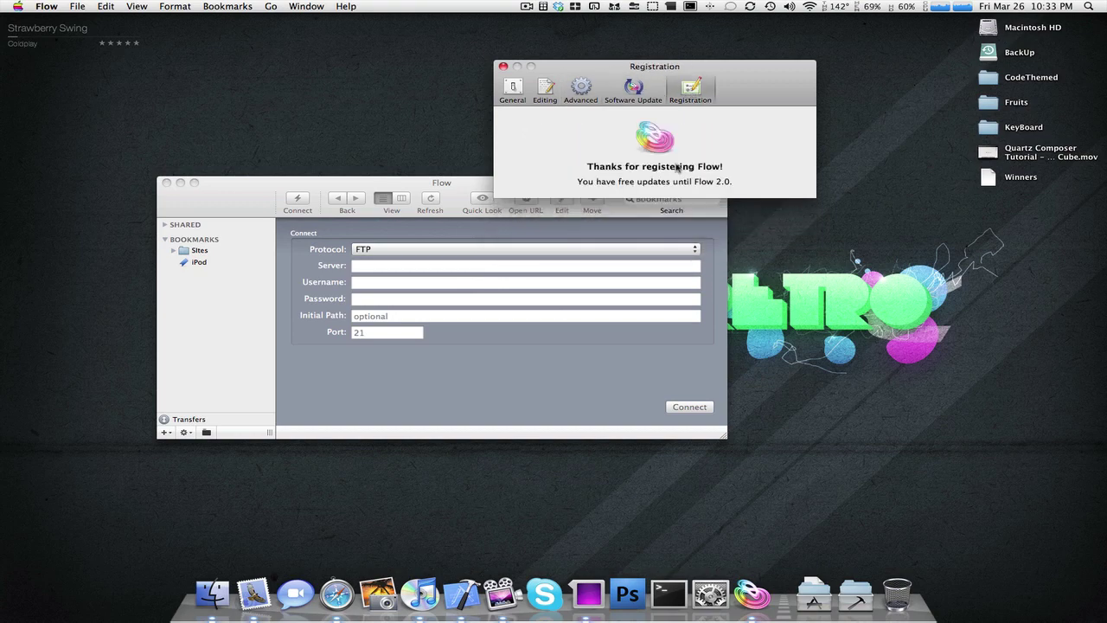
left_click(512, 87)
left_click(545, 88)
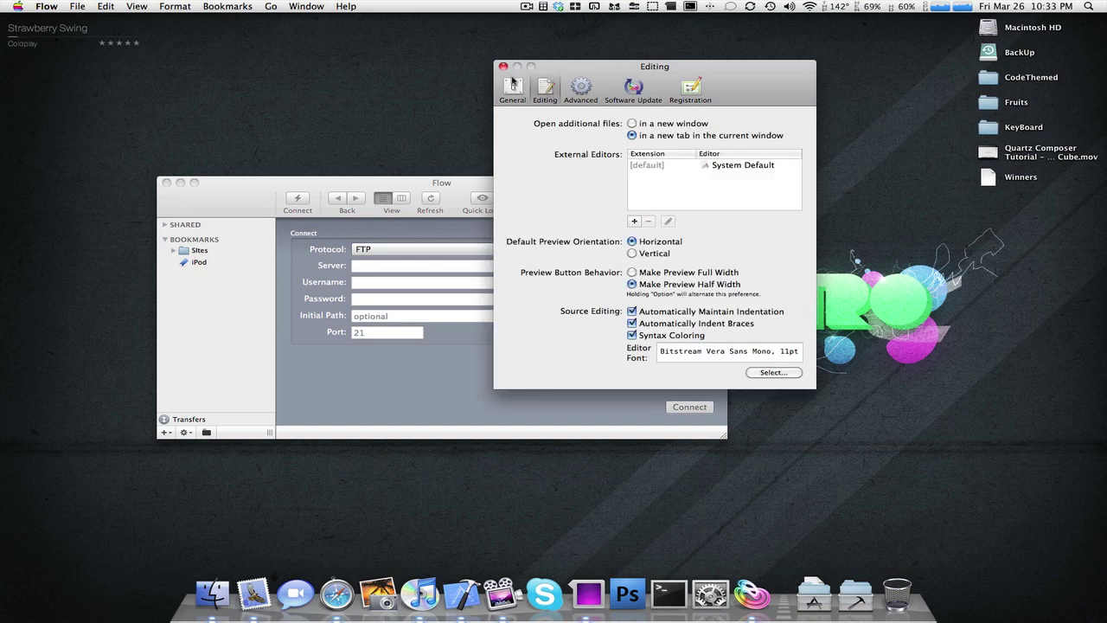
left_click(502, 65)
Step: Connect to the iPod bookmark, then bring back the bookmarks list
left_click_drag(461, 183, 481, 187)
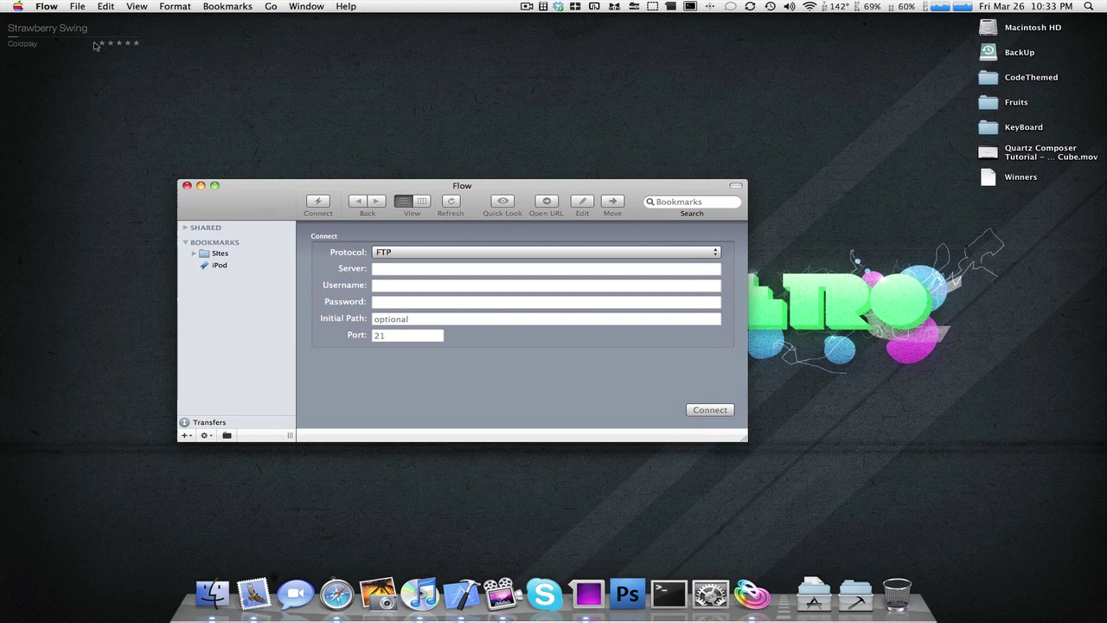
double_click(214, 266)
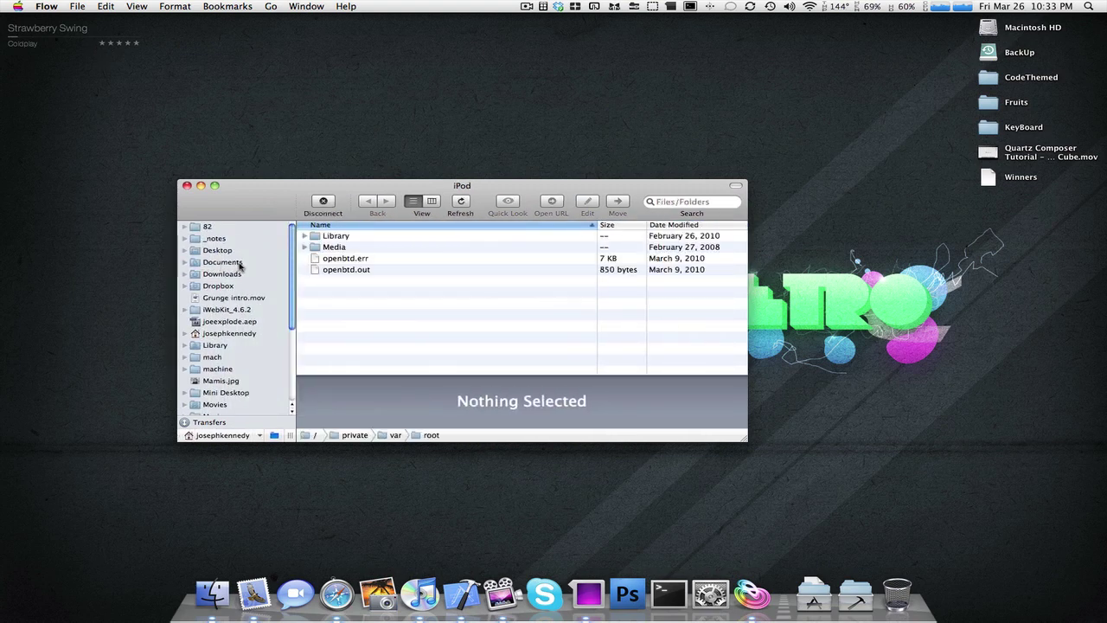
left_click(274, 435)
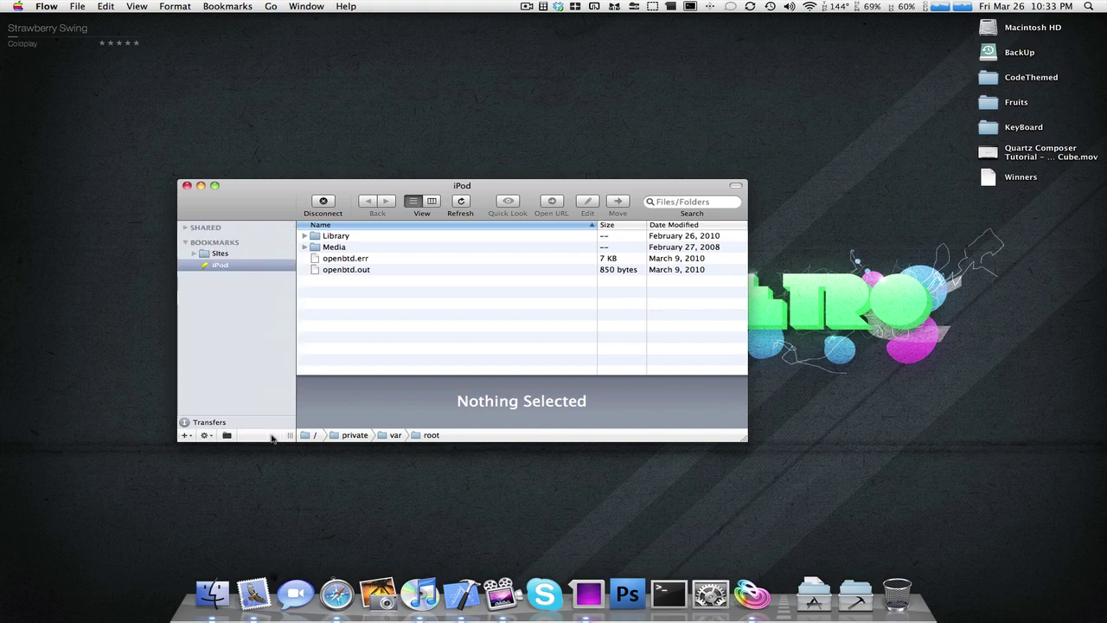
Step: Expand the Sites folder and connect to the FoneBot bookmark
left_click(194, 252)
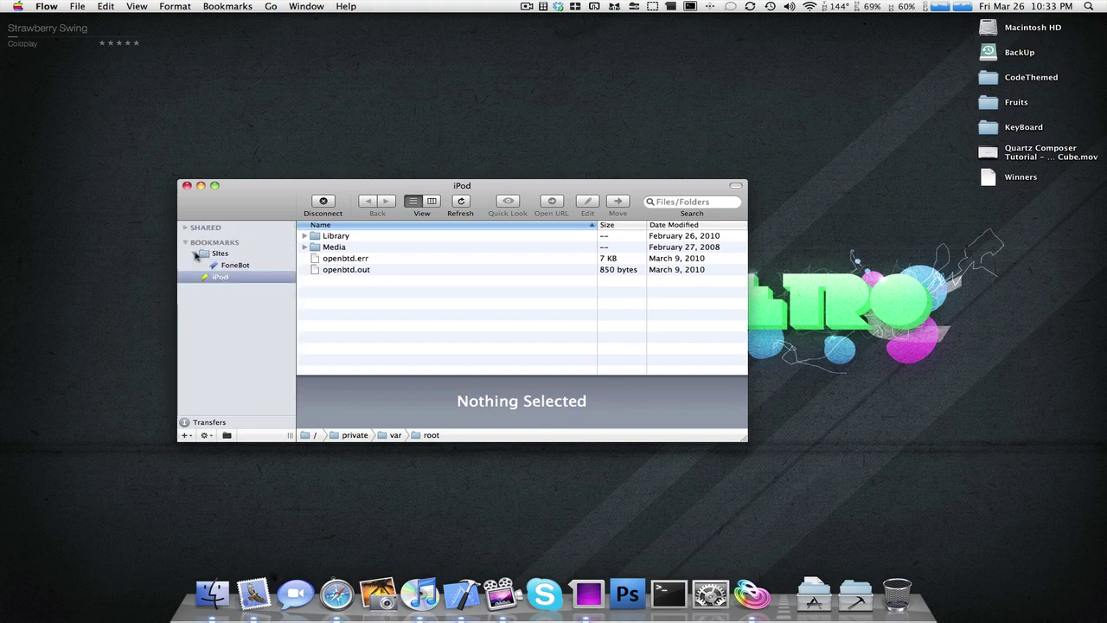
left_click(224, 265)
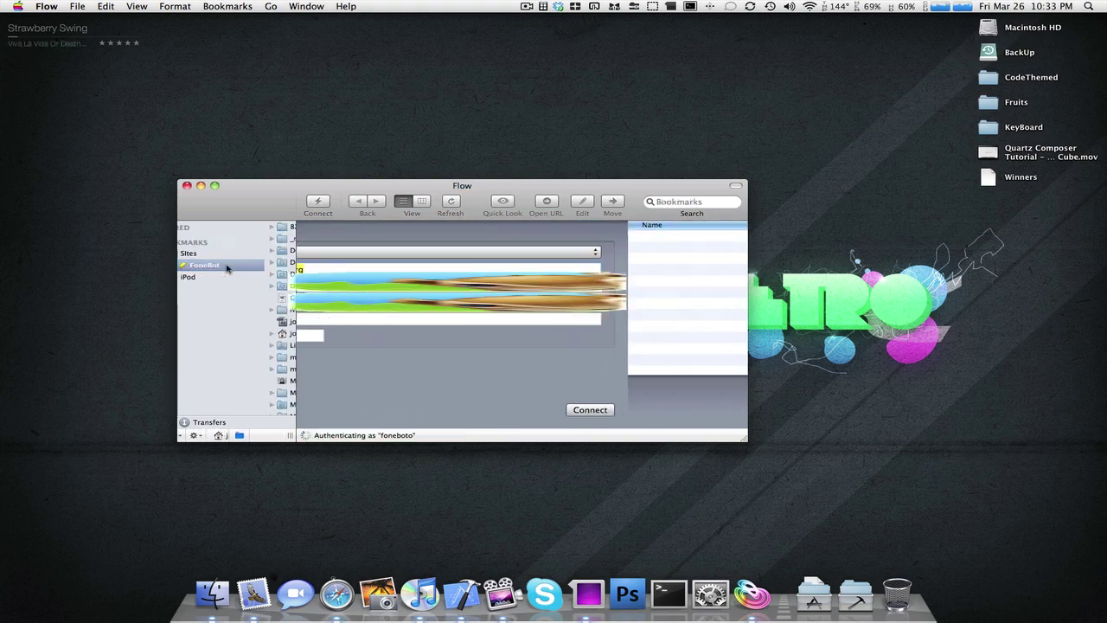
left_click(274, 435)
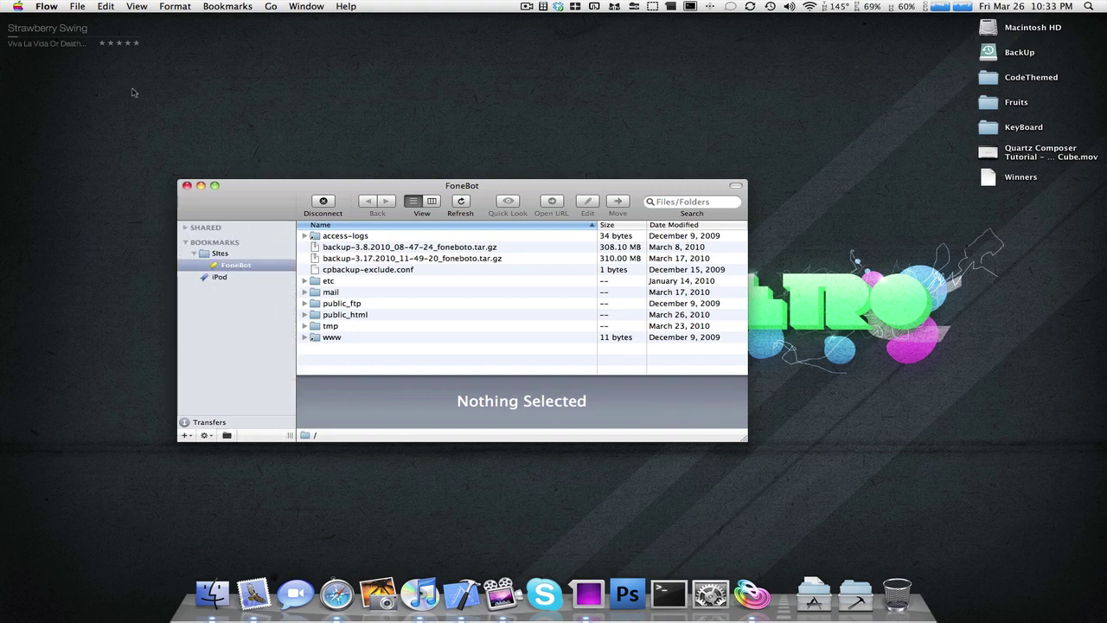
left_click(50, 7)
Step: Open a new tab with File > New Tab and connect to the iPod bookmark in it
mouse_move(77, 7)
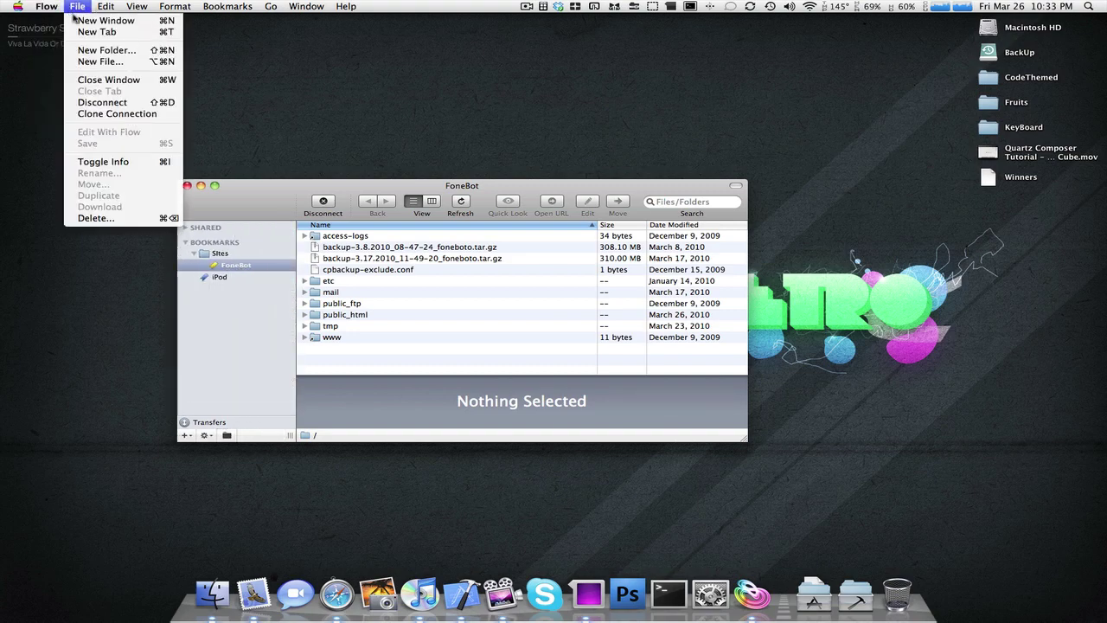
left_click(83, 32)
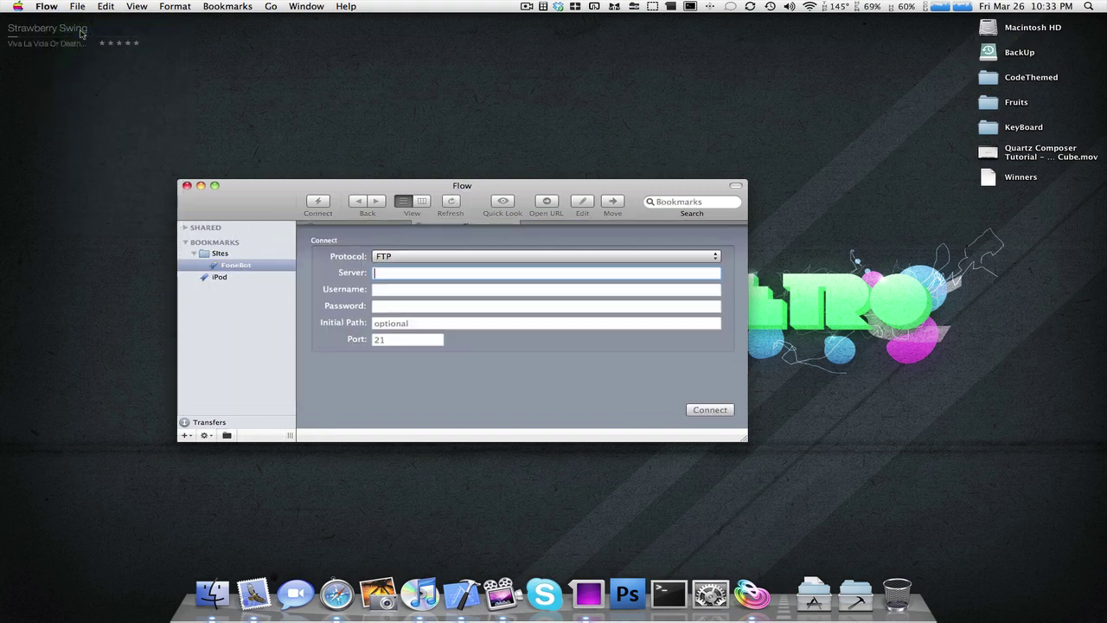
left_click(212, 277)
double_click(212, 278)
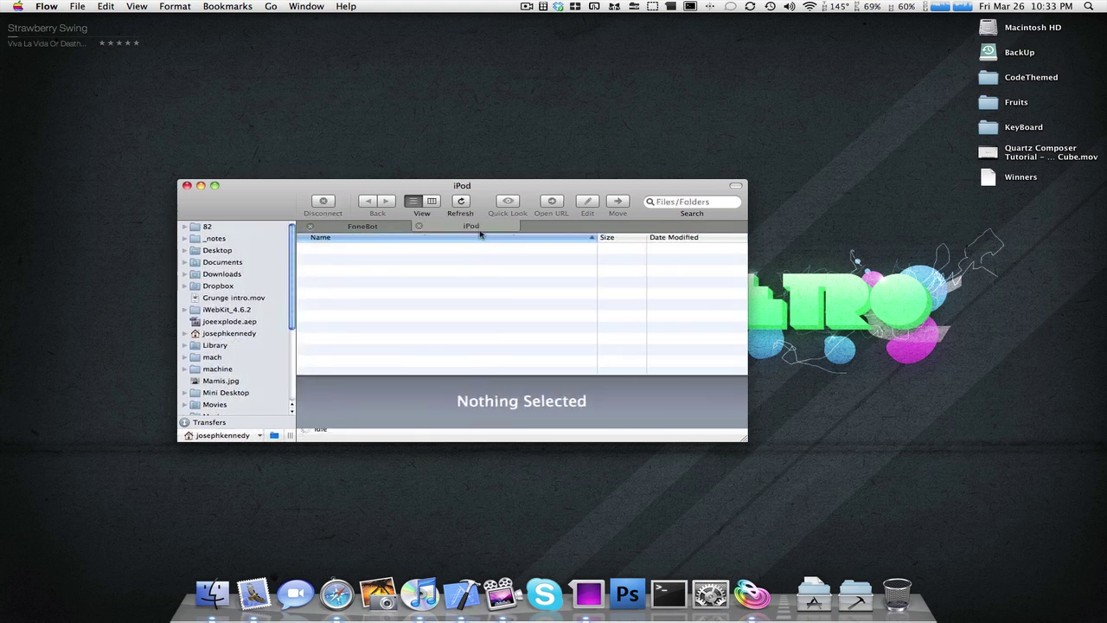
Step: Move the iPod tab before FoneBot, split it into its own window, then close that window
left_click_drag(423, 225, 352, 236)
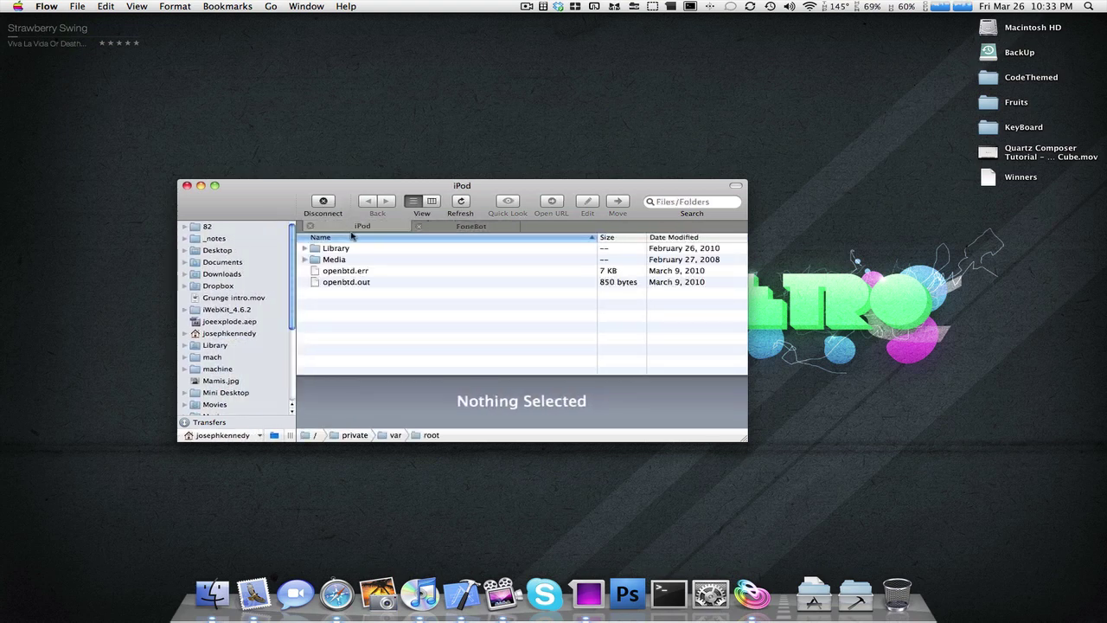
left_click(472, 227)
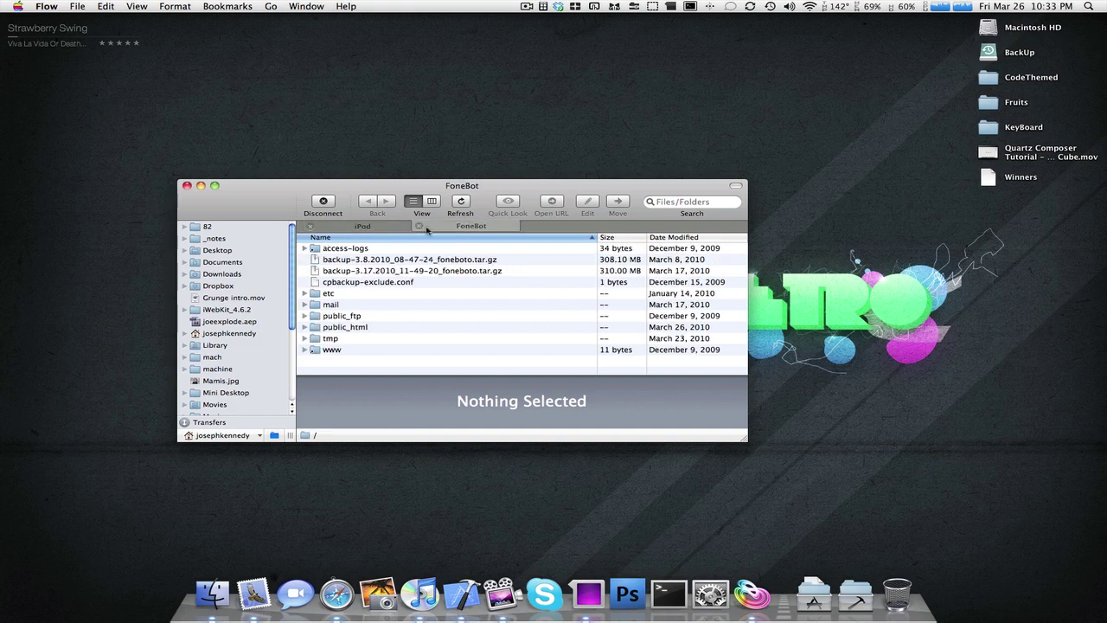
left_click(366, 227)
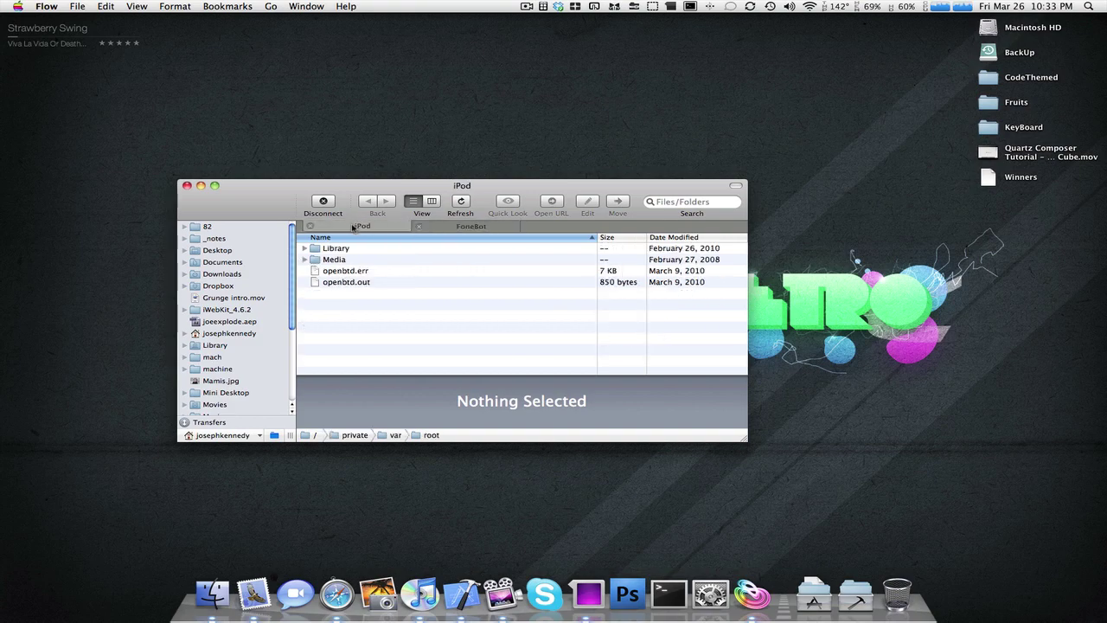
left_click_drag(350, 227, 578, 291)
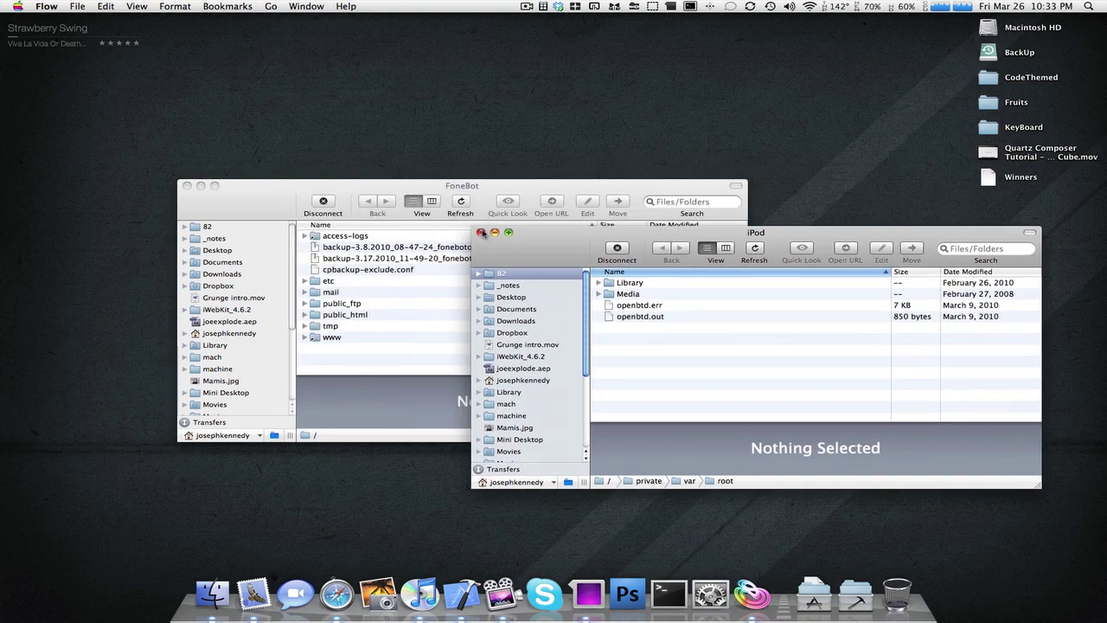
left_click(481, 226)
left_click(275, 435)
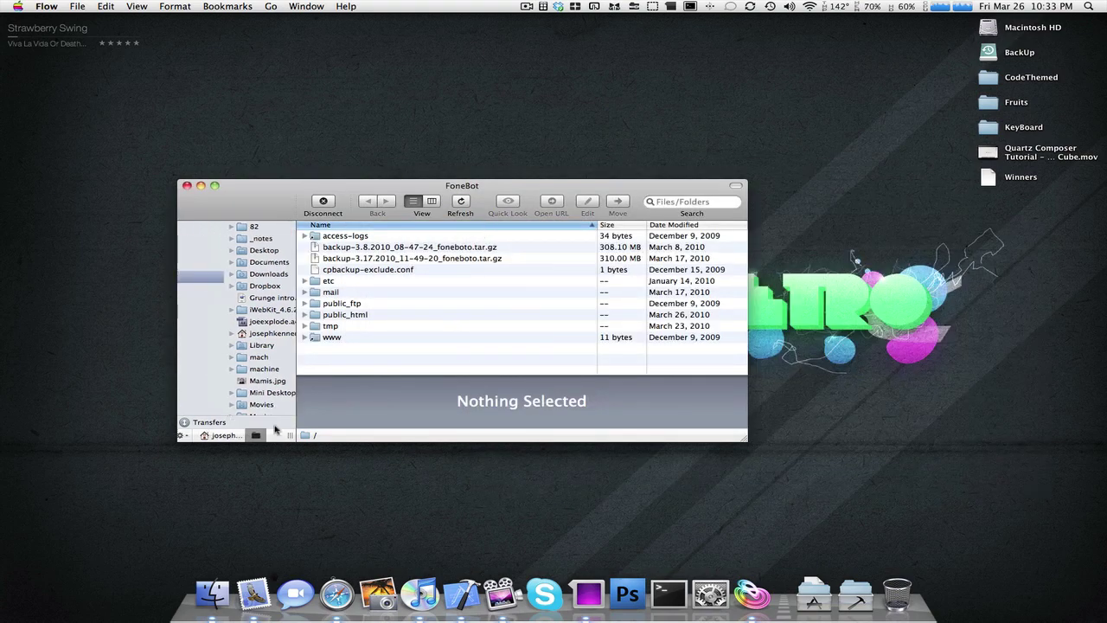
Step: Disconnect from FoneBot, check the iPod username field, collapse Sites, and close the Flow window
left_click(320, 206)
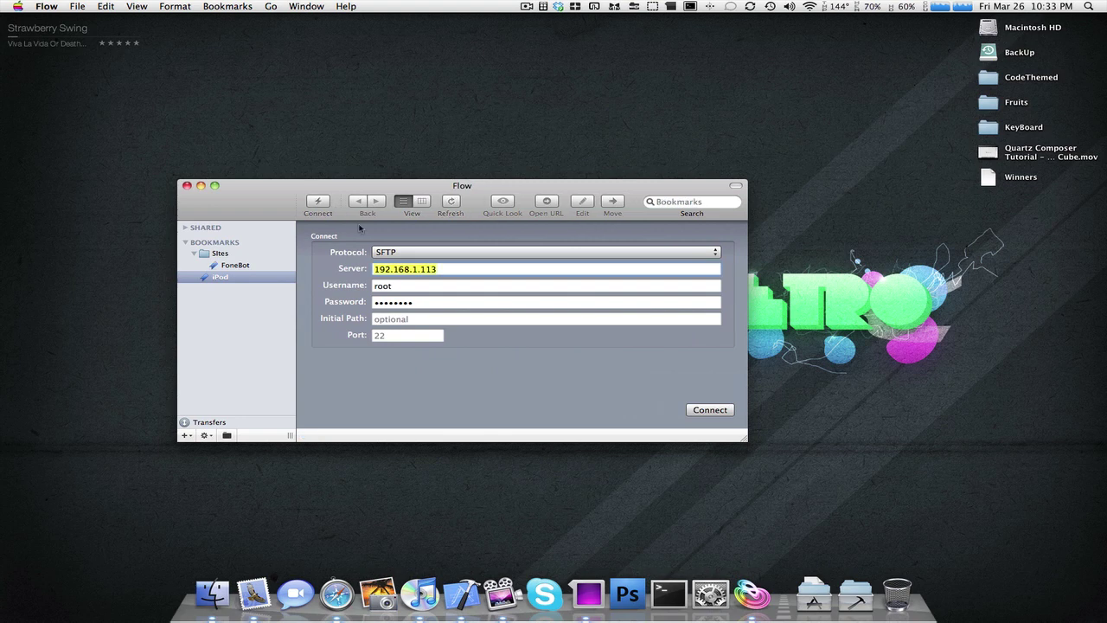
key("Tab")
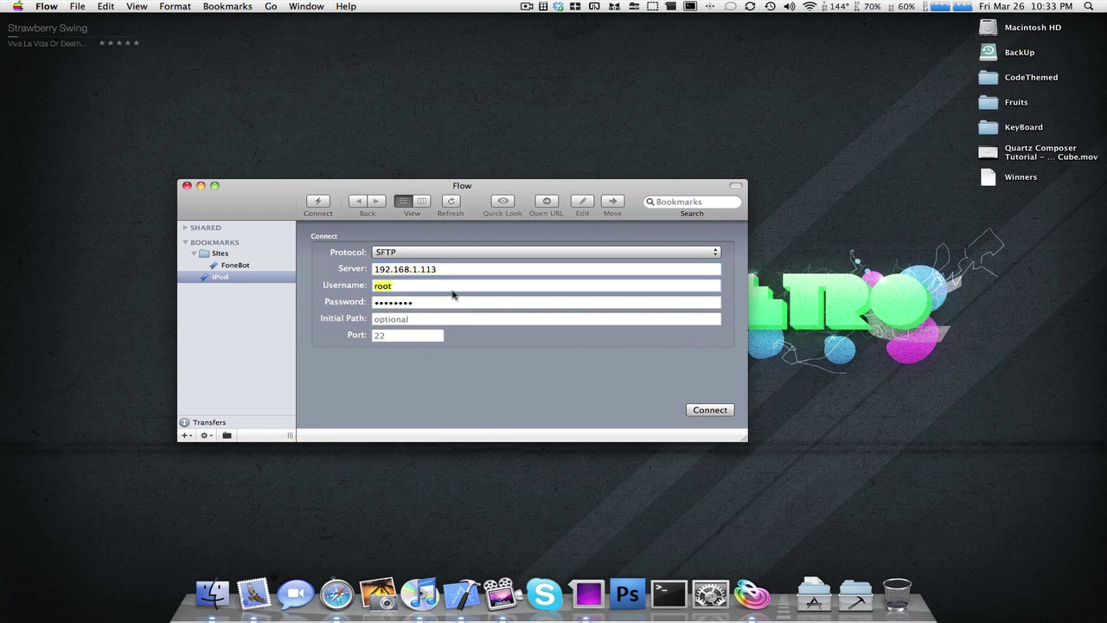
left_click(450, 284)
left_click(193, 254)
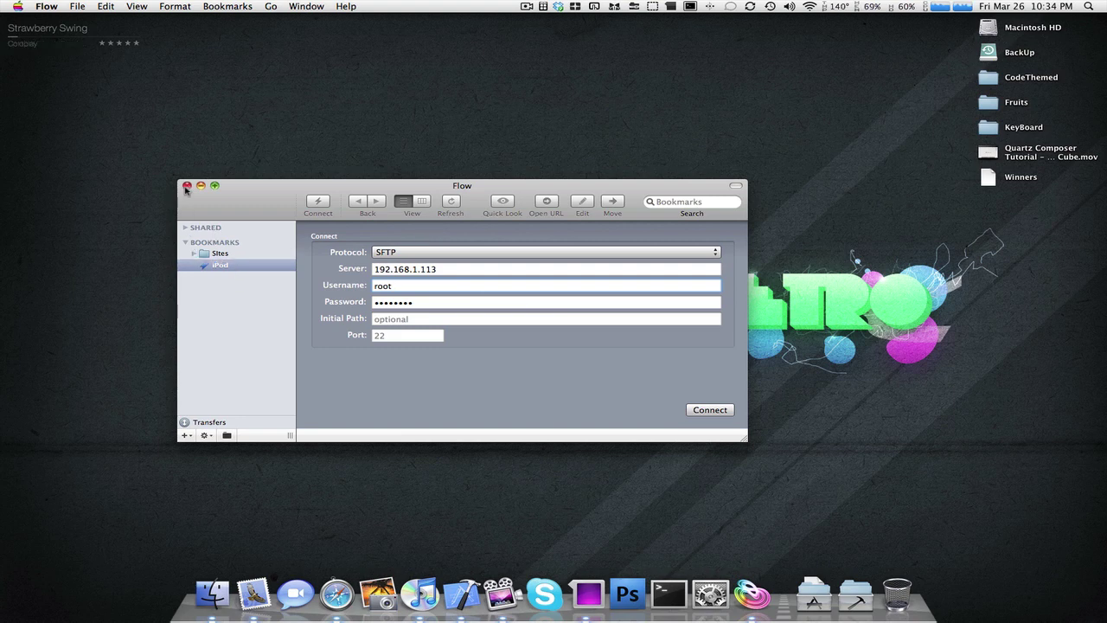
left_click(185, 187)
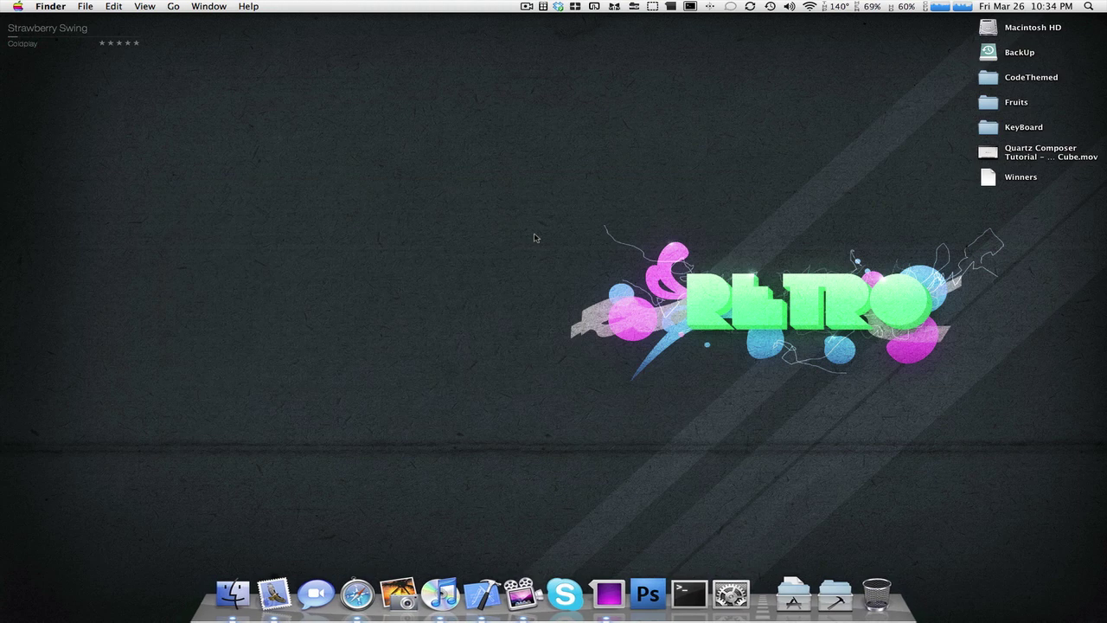